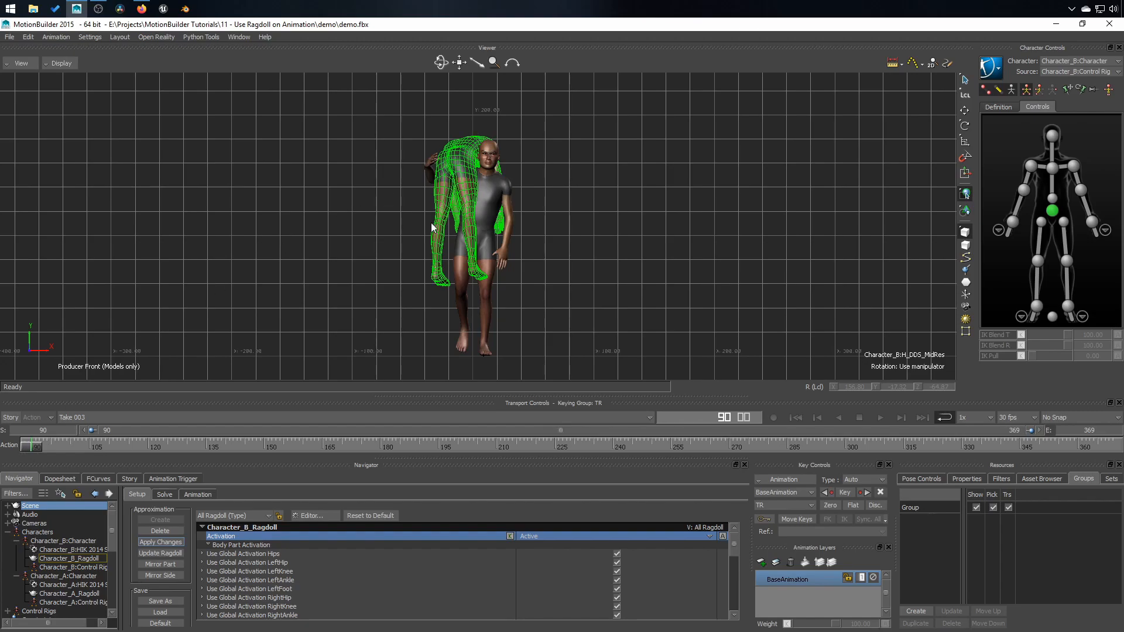
Examine both characters in X-ray and models-only display, and review the Activation settings of Character_A_Ragdoll and Character_B_Ragdoll
click(497, 154)
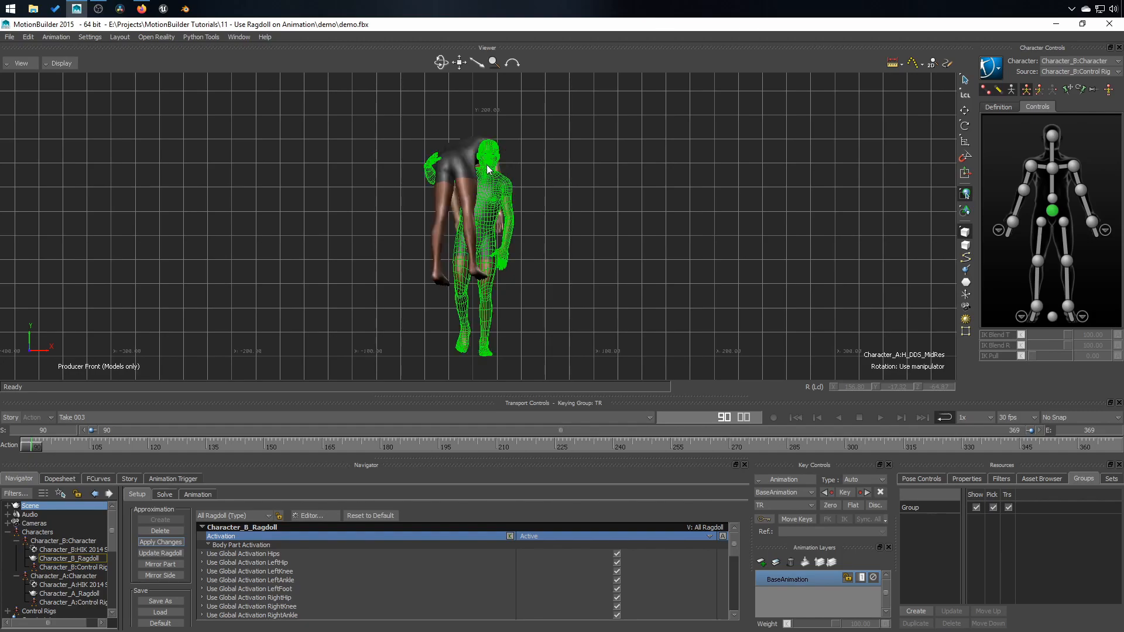
click(197, 232)
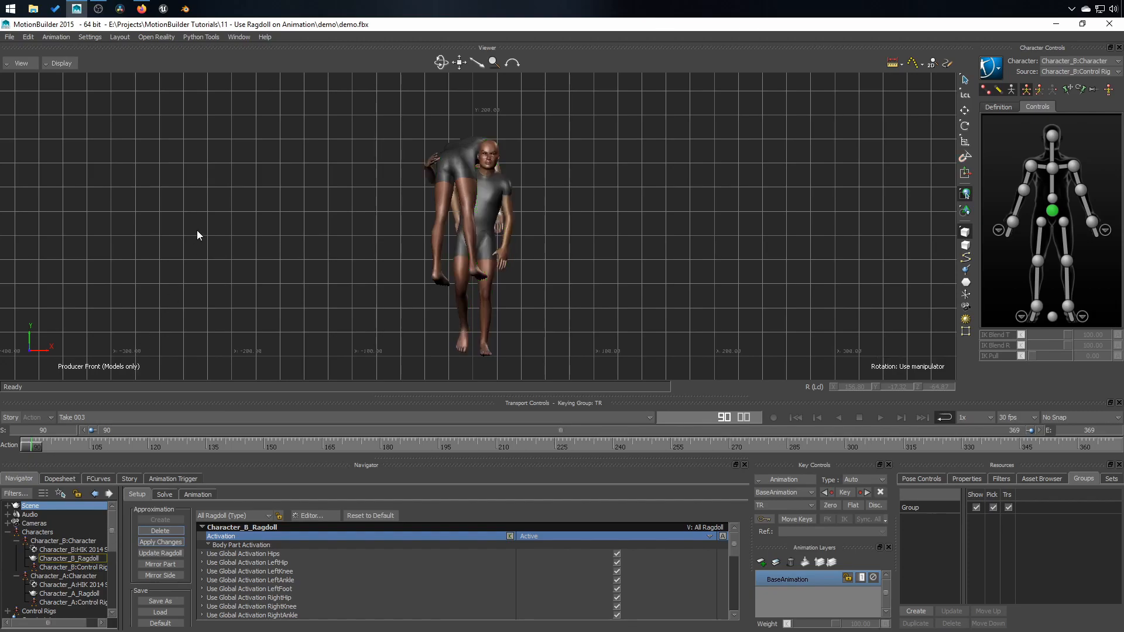
key(ctrl+a)
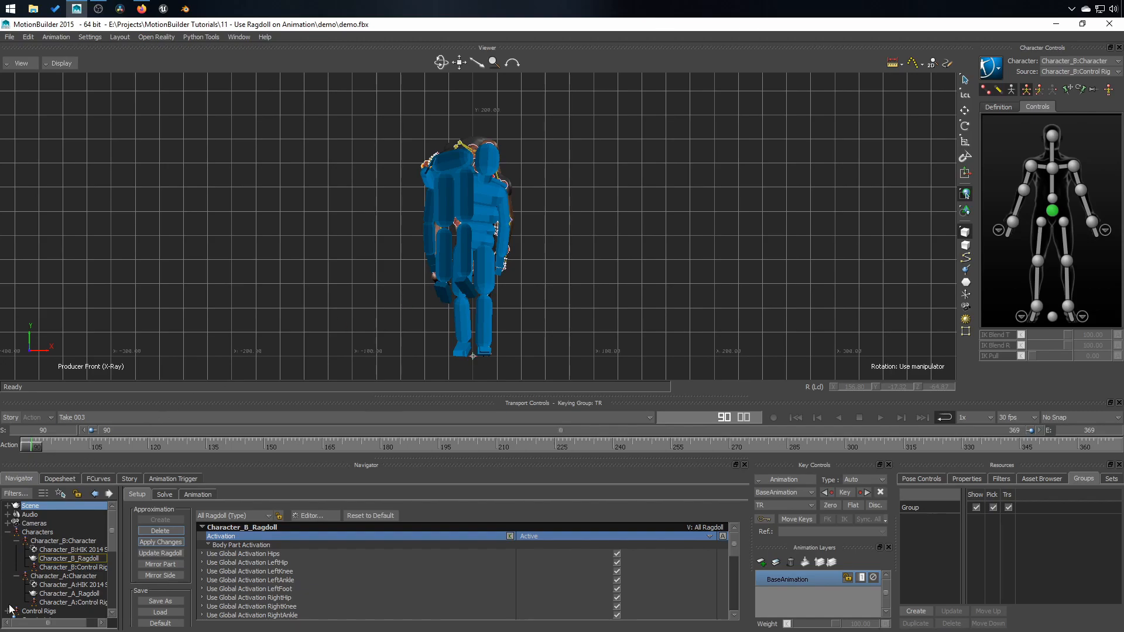
click(68, 594)
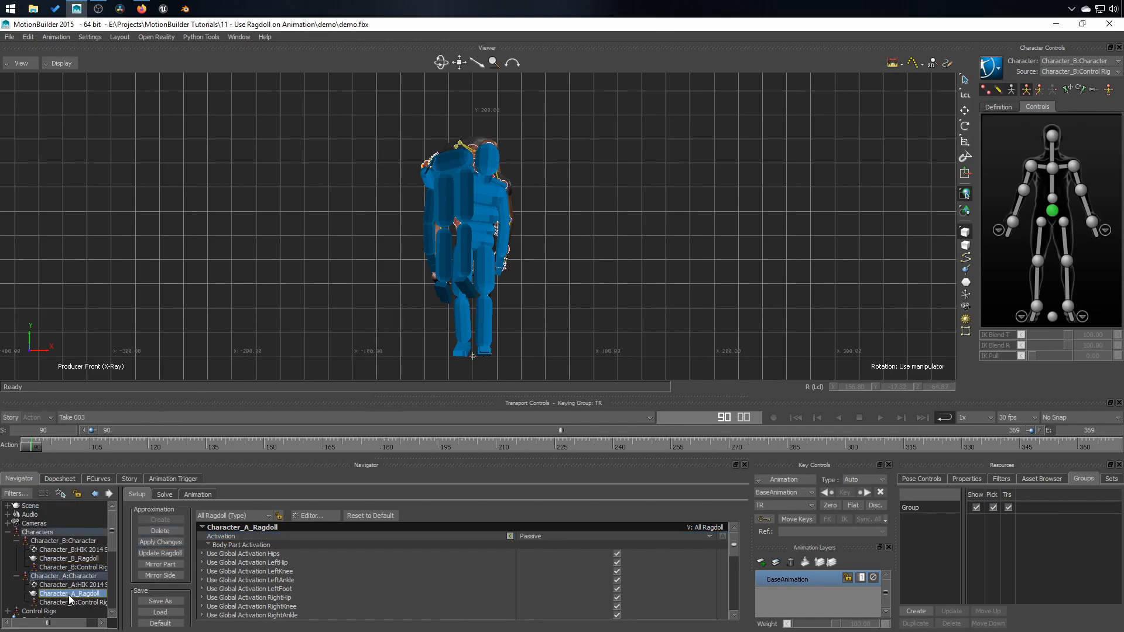
key(ctrl+a)
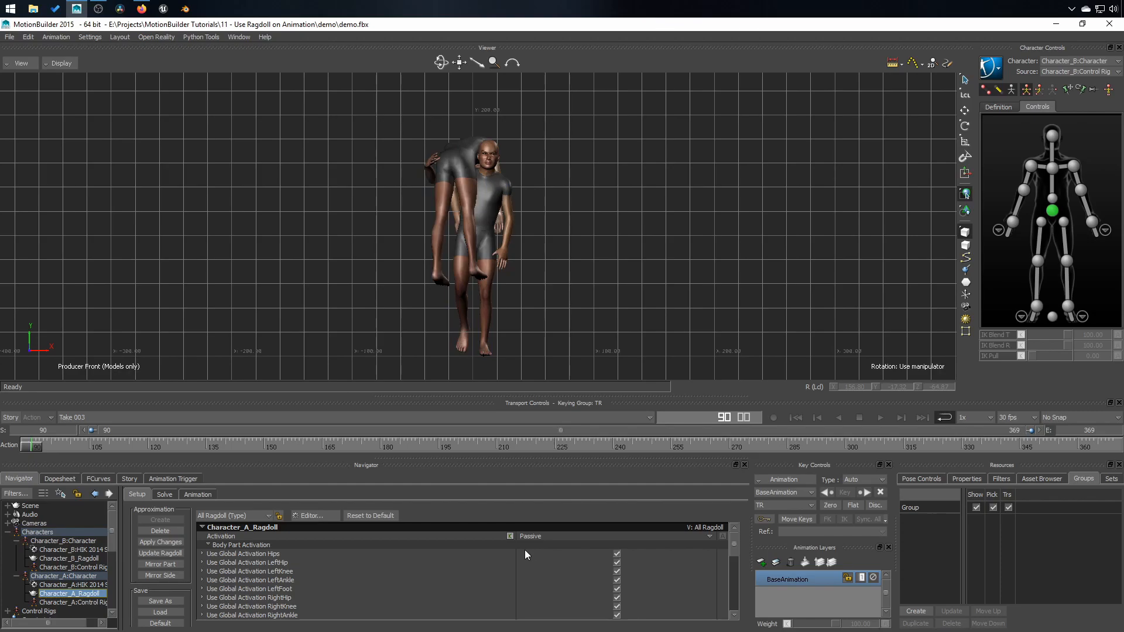
click(550, 536)
click(576, 535)
click(76, 557)
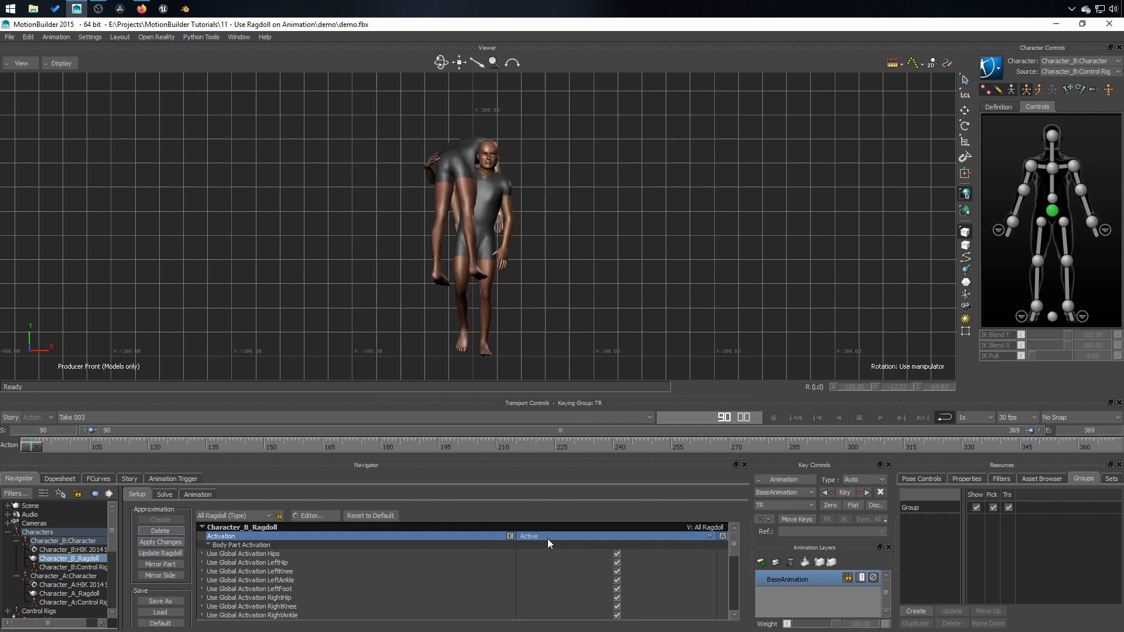
Test the ragdolls with the Physics Solver live and recording, reset the simulation to start and take the solver offline
scroll(66, 584, down, 8)
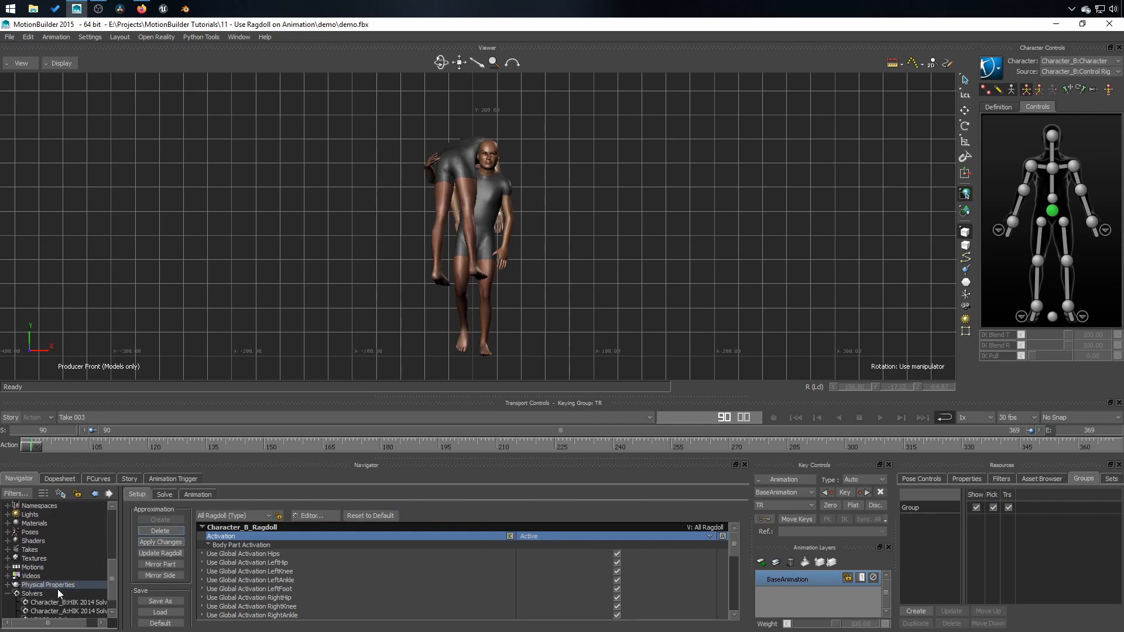
click(47, 604)
click(134, 525)
click(134, 539)
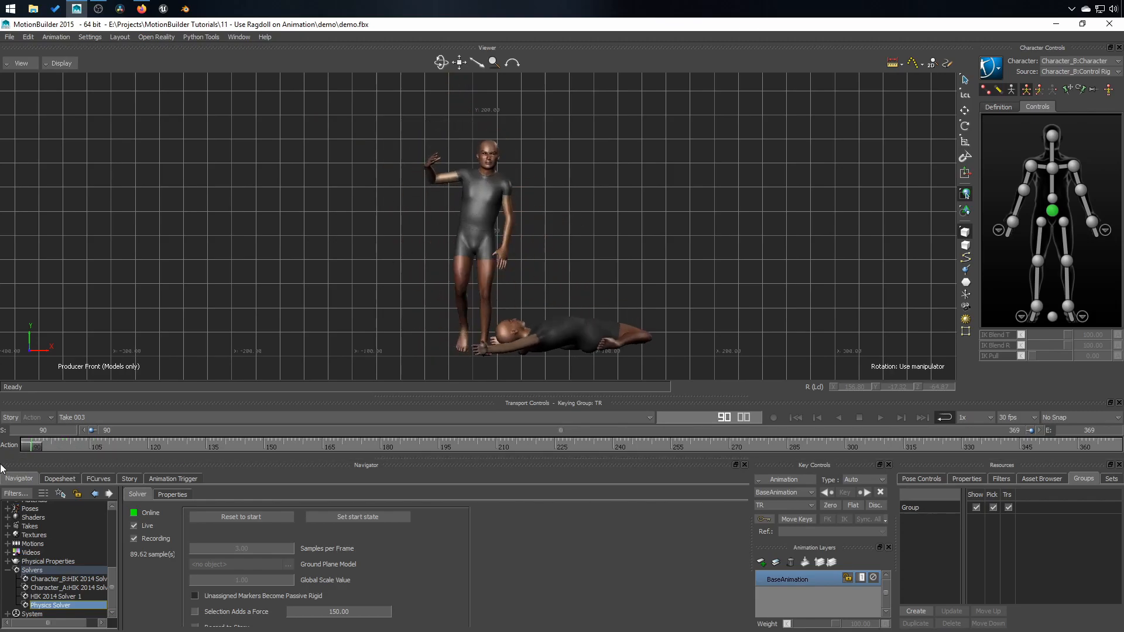
click(134, 525)
click(241, 517)
click(135, 513)
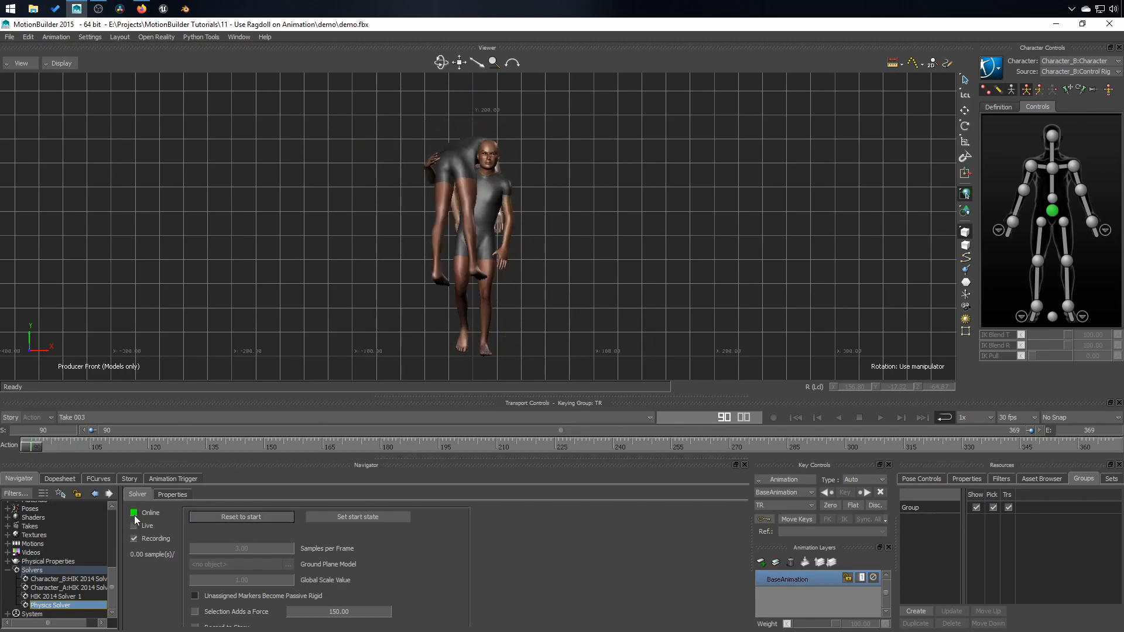
Open a Properties window, dock it beside the viewer and lock it to the Physics Solver
click(238, 36)
click(254, 80)
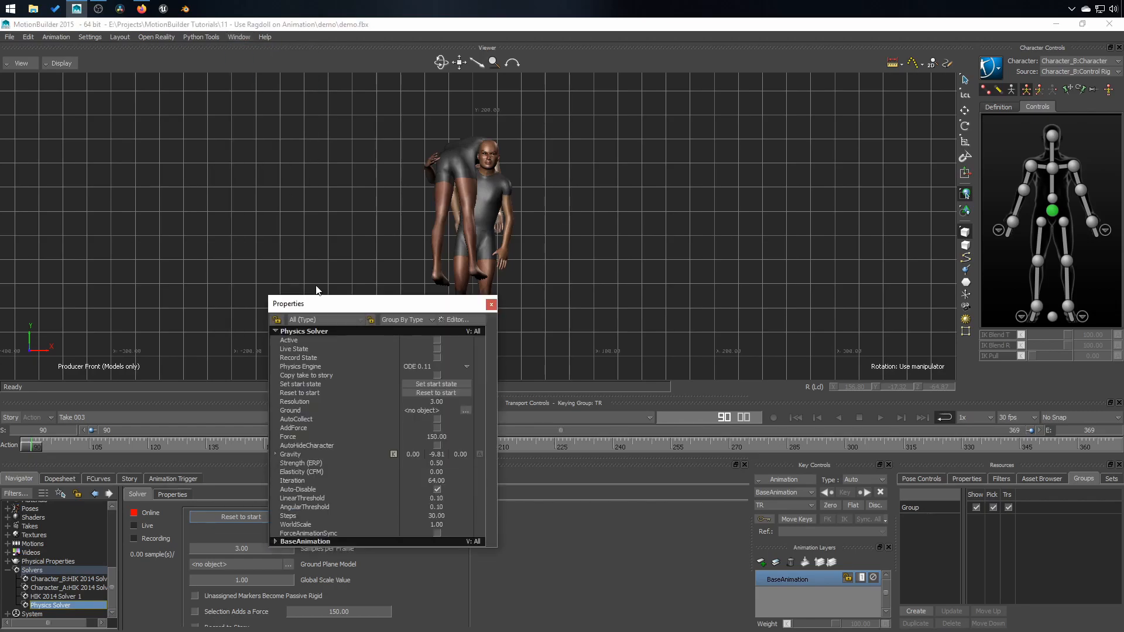
drag(339, 309, 35, 175)
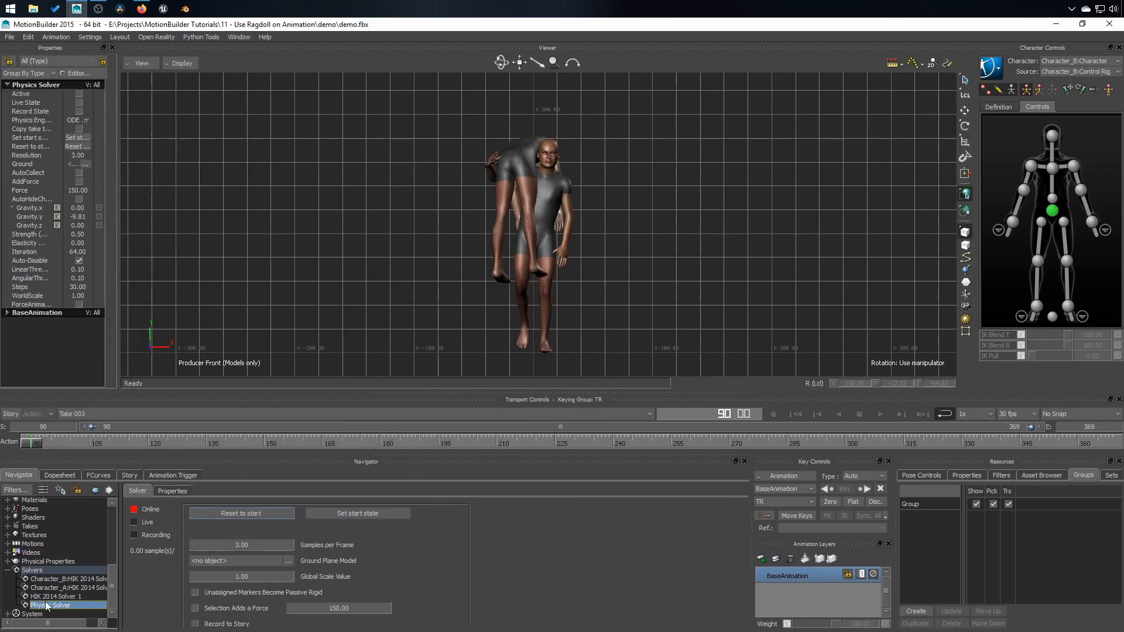
click(8, 62)
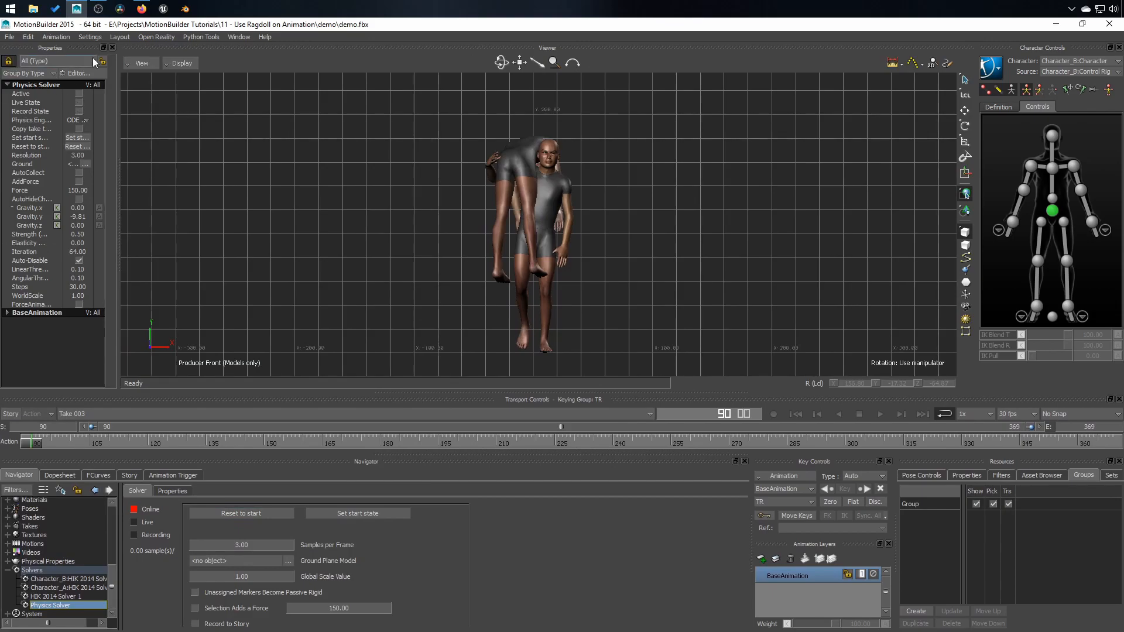
click(7, 570)
Try out the Physics Solver's Active property, switch it off again and return to the characters in the scene tree
click(36, 95)
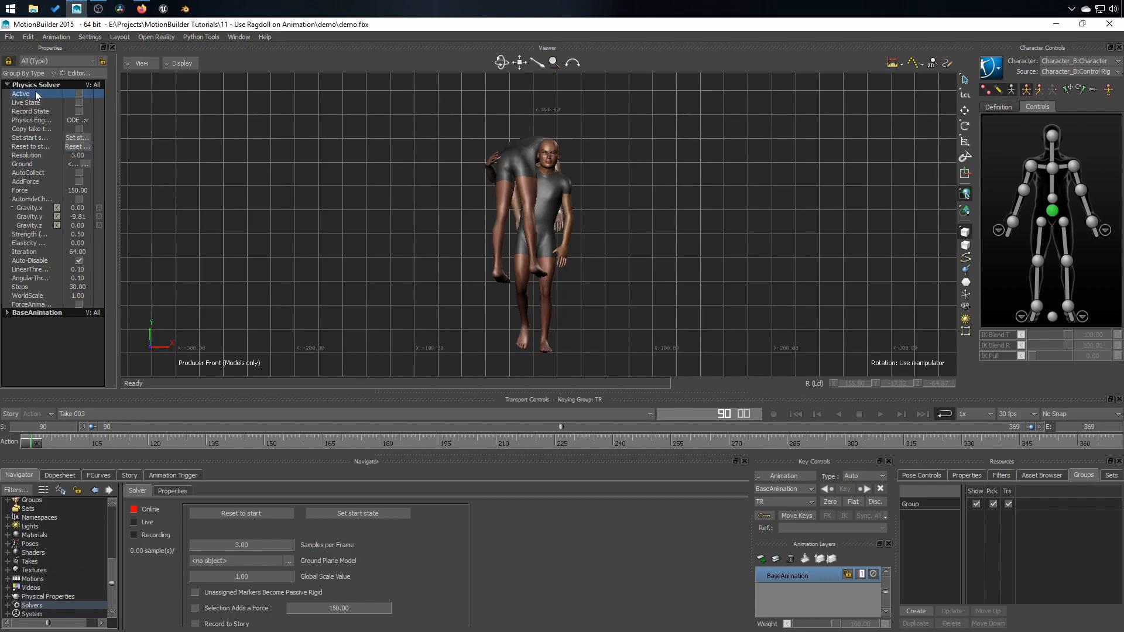
click(79, 94)
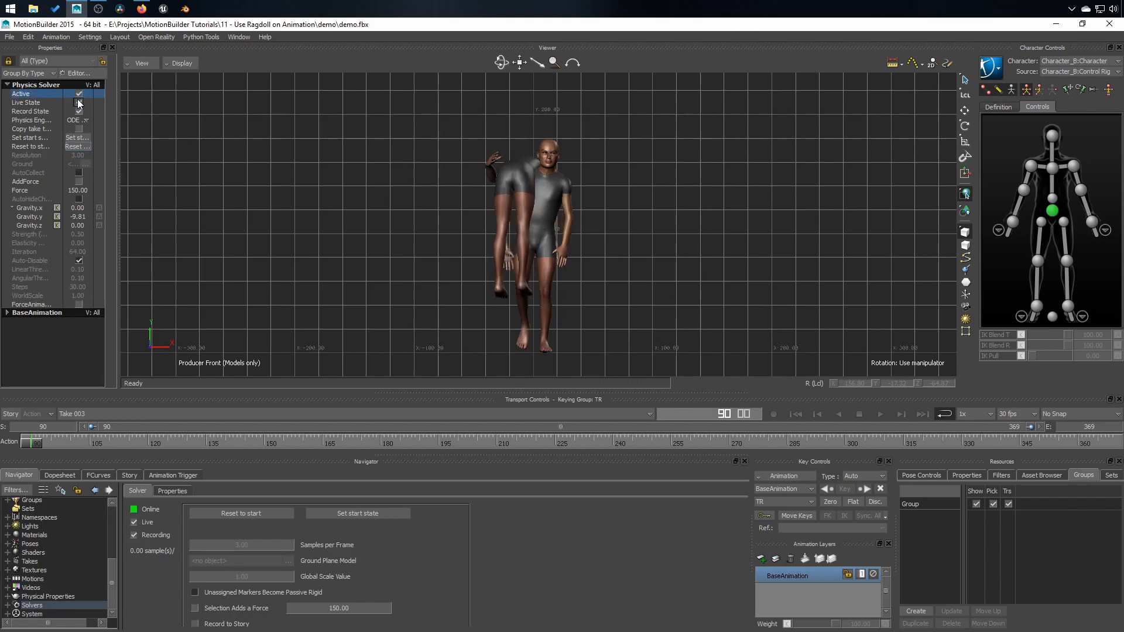
click(78, 94)
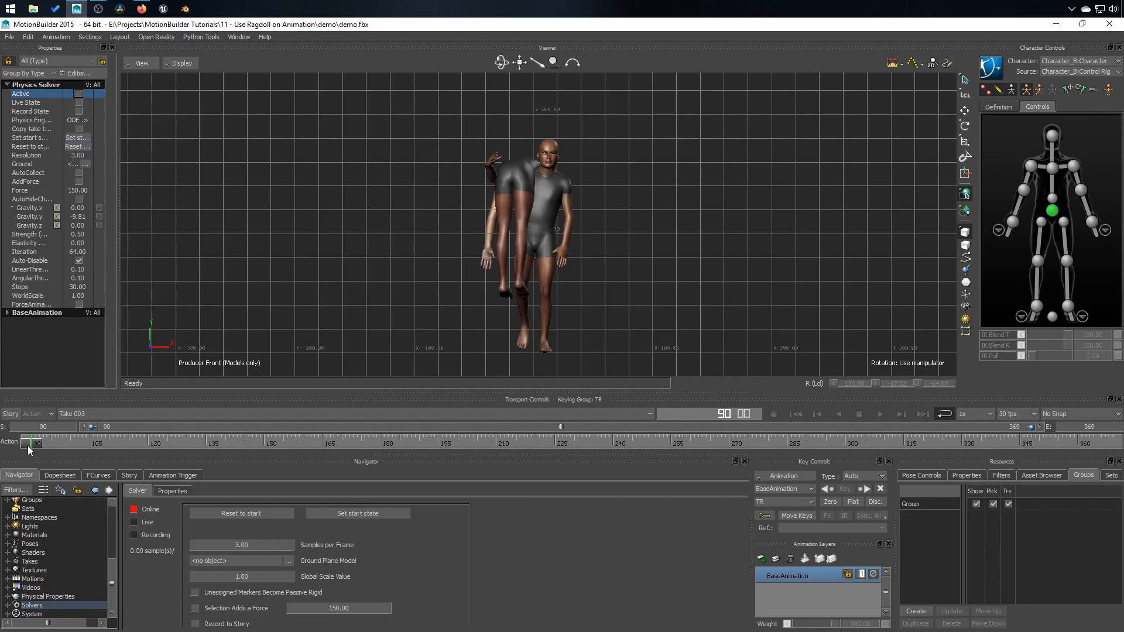
drag(3, 449, 1, 452)
drag(111, 599, 120, 503)
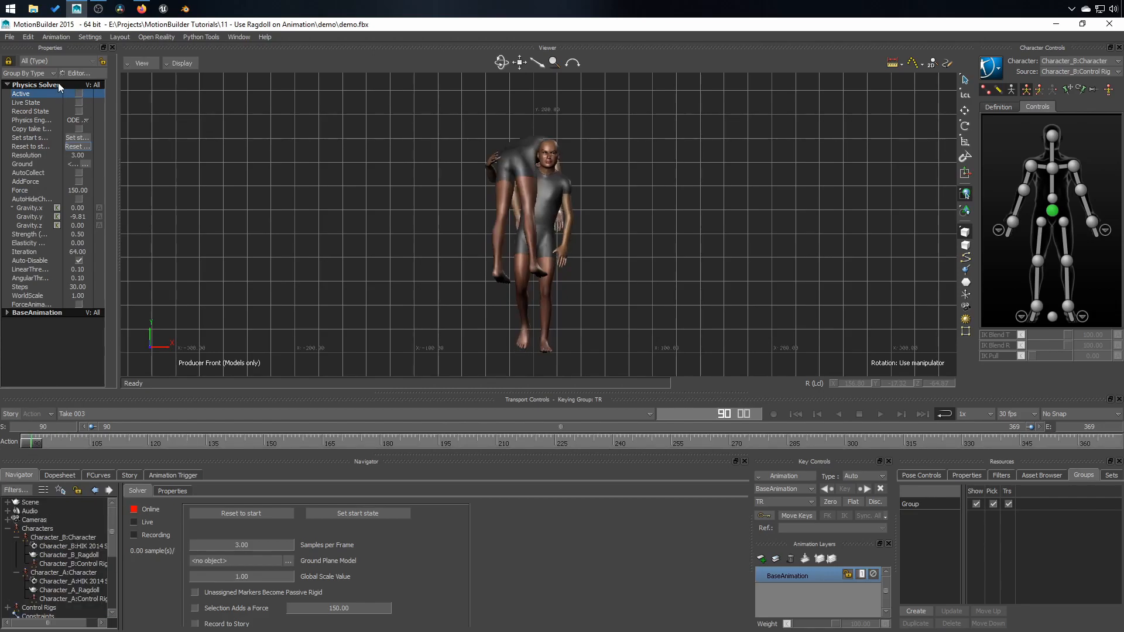
Play the take with the Physics Solver active, return to the first frame and reset the solver to start
click(79, 94)
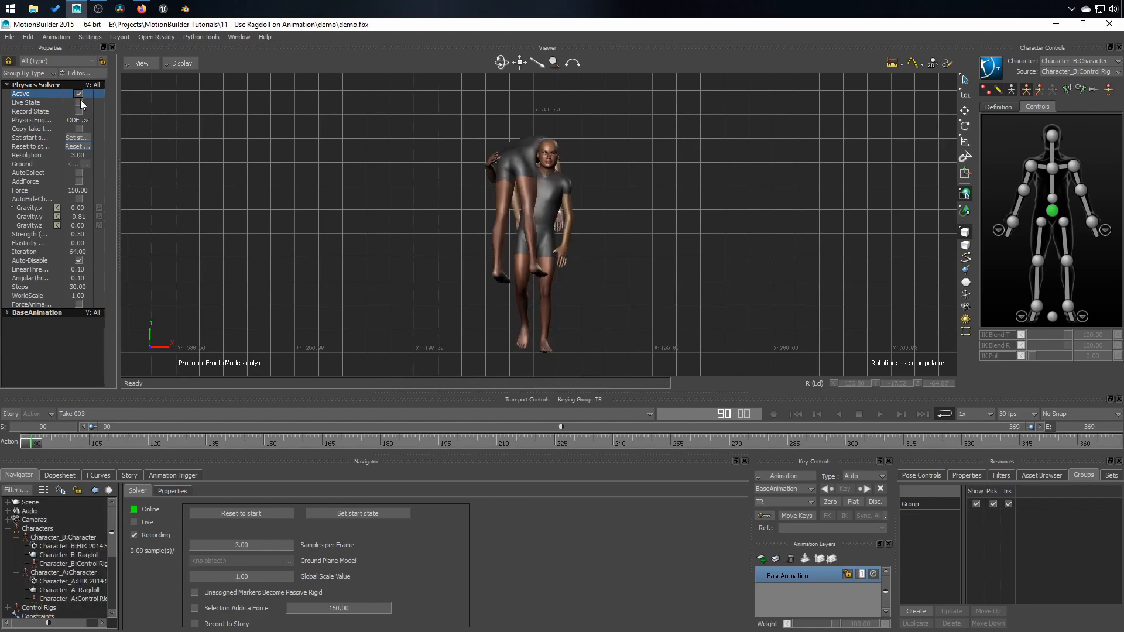
click(880, 413)
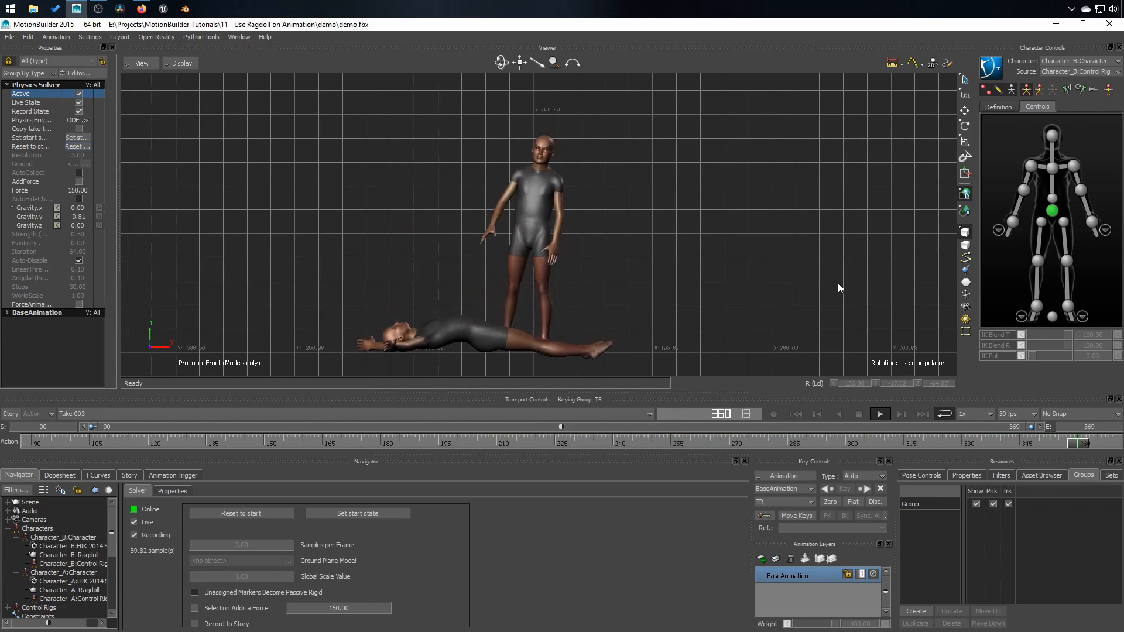
click(858, 413)
click(796, 413)
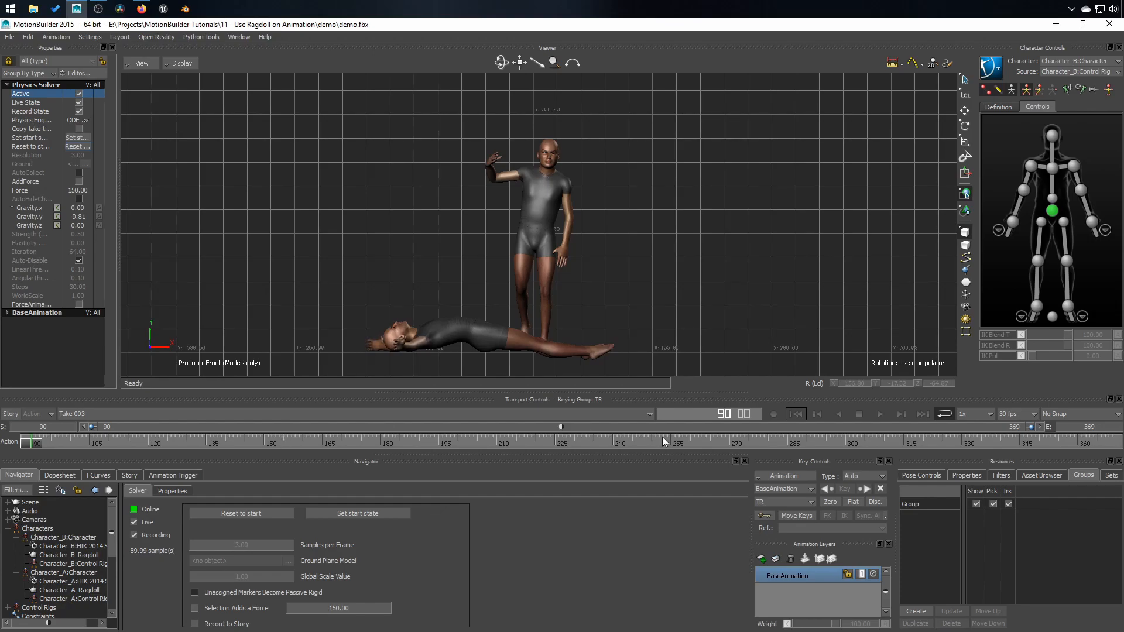
click(134, 522)
click(241, 514)
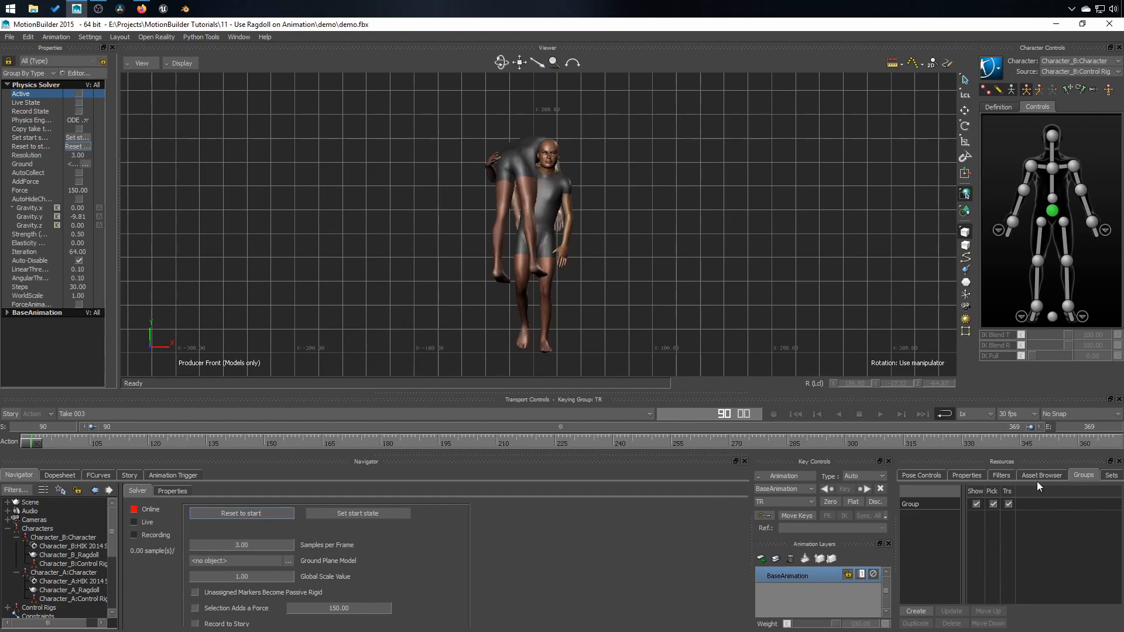
Create a Parent/Child constraint and assign Character_B's hips effector as the constrained child
click(1036, 476)
click(946, 549)
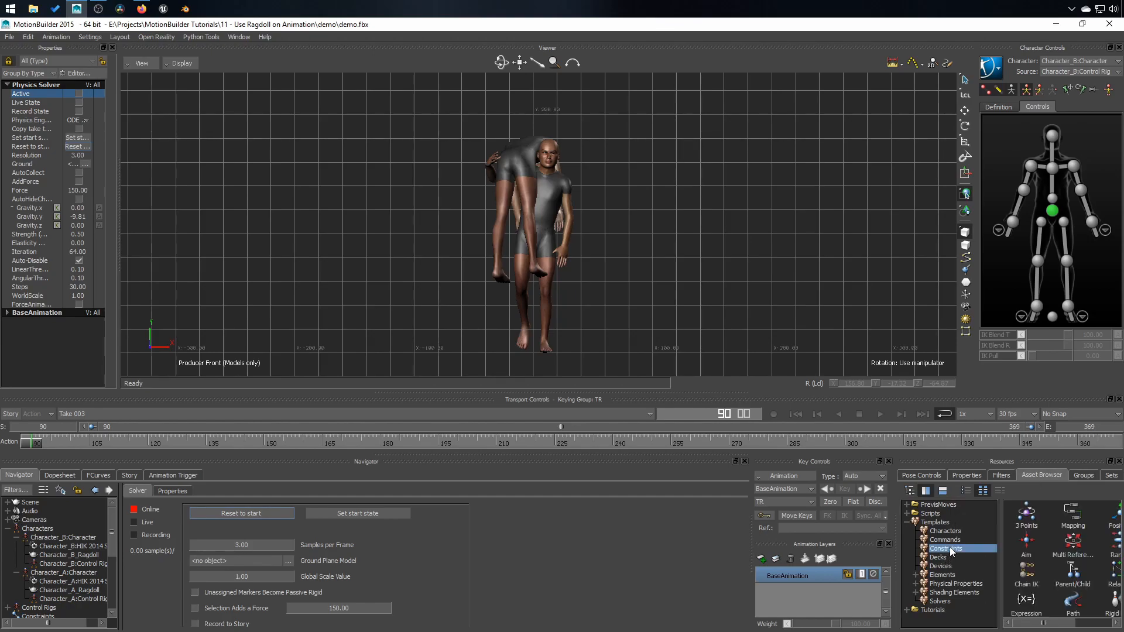
click(966, 490)
drag(1042, 557, 654, 276)
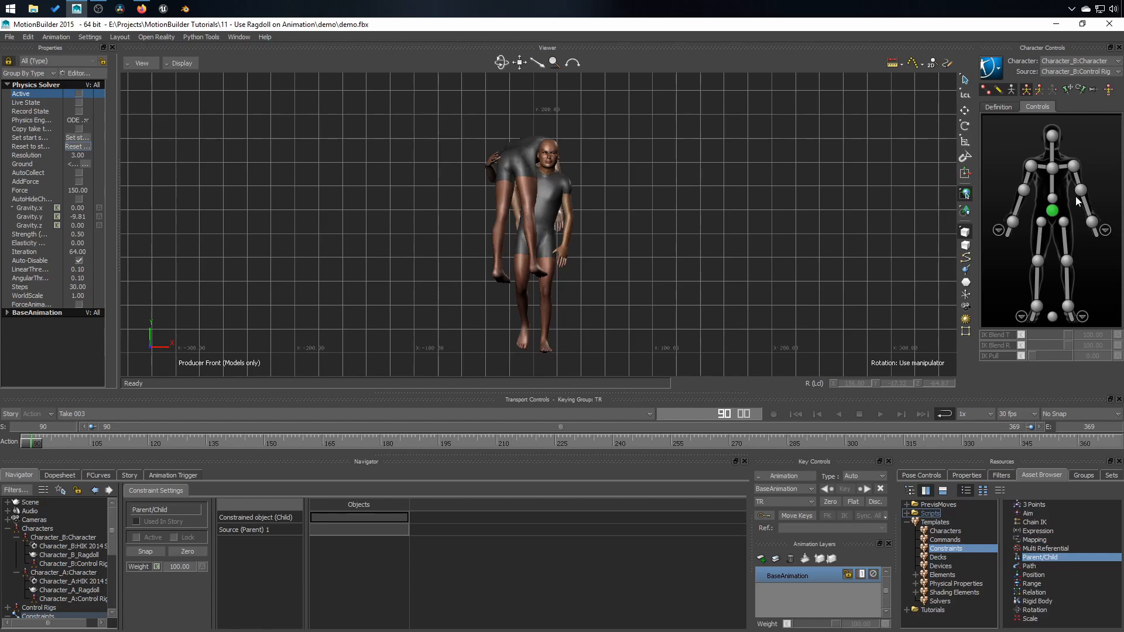
click(1052, 212)
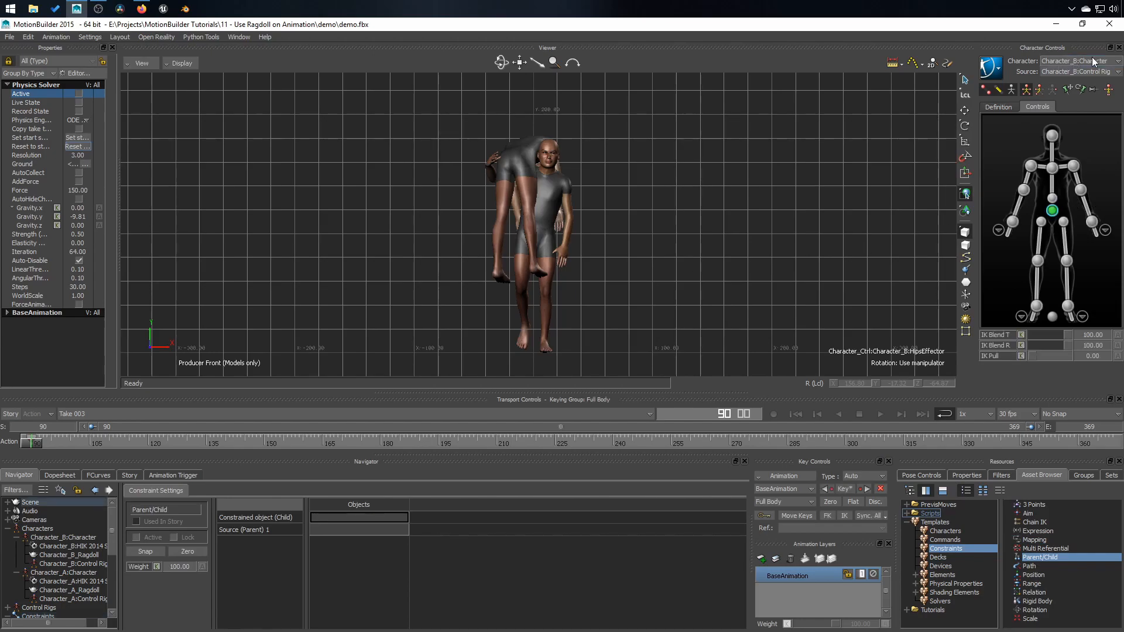
drag(1054, 212, 366, 519)
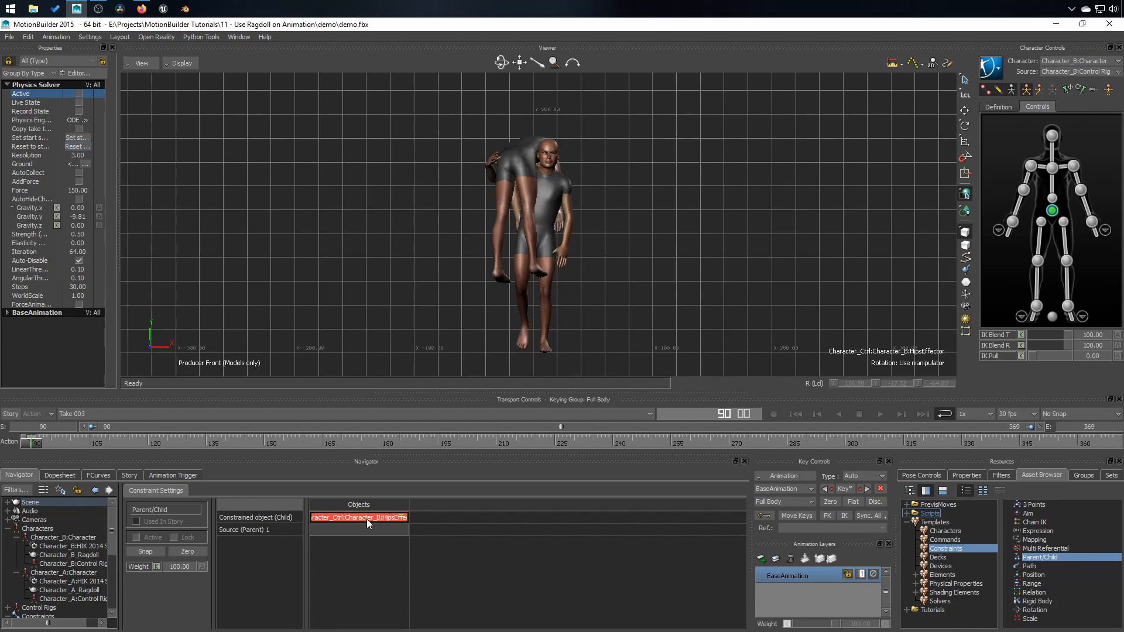
Assign Character_A's chest end effector as the Parent/Child constraint's source, and make the constraint active and locked
click(1057, 59)
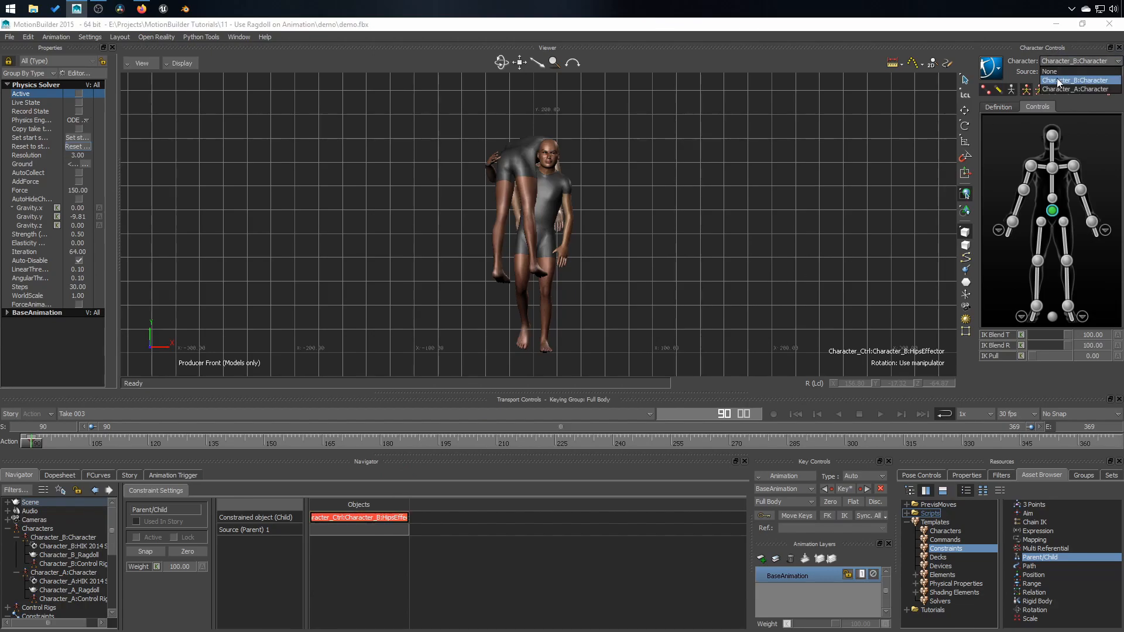
click(1059, 88)
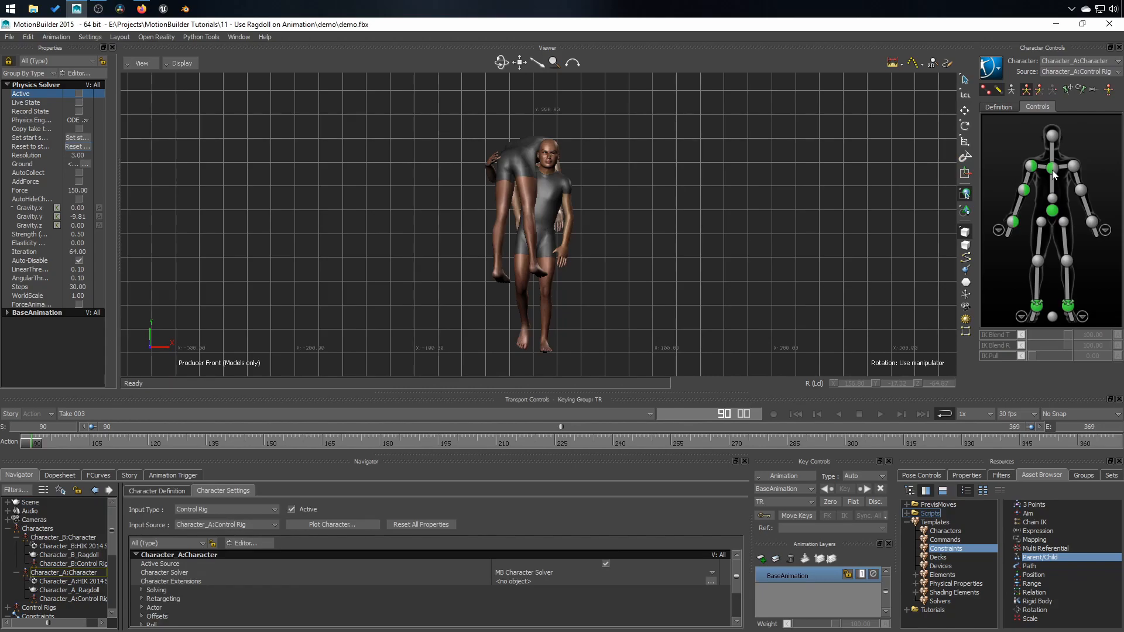
click(1052, 169)
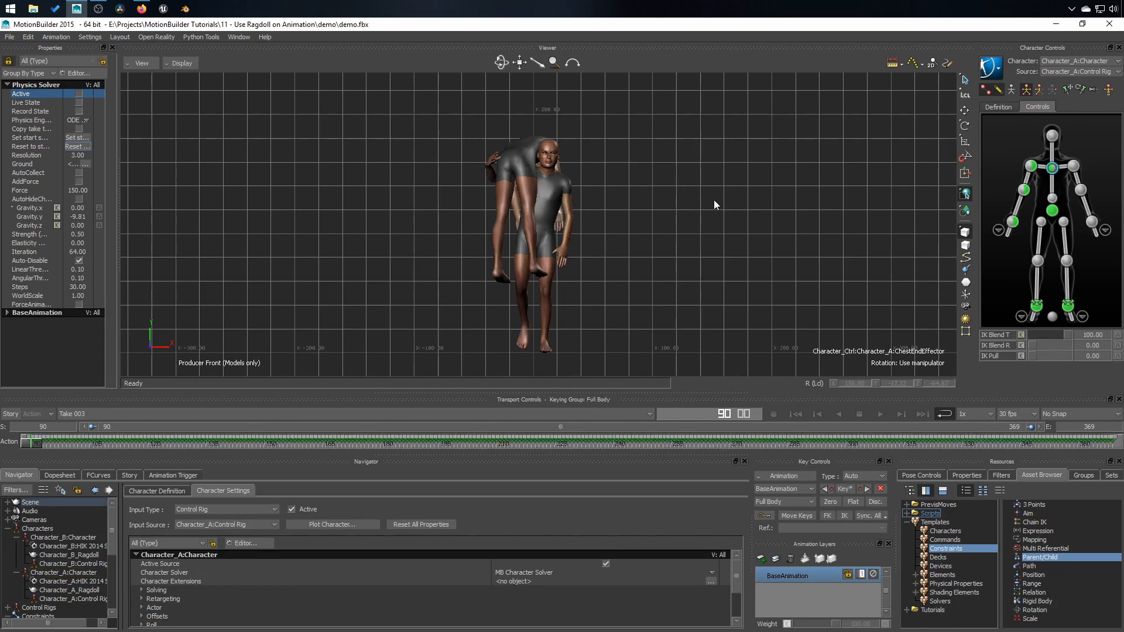
scroll(34, 566, down, 5)
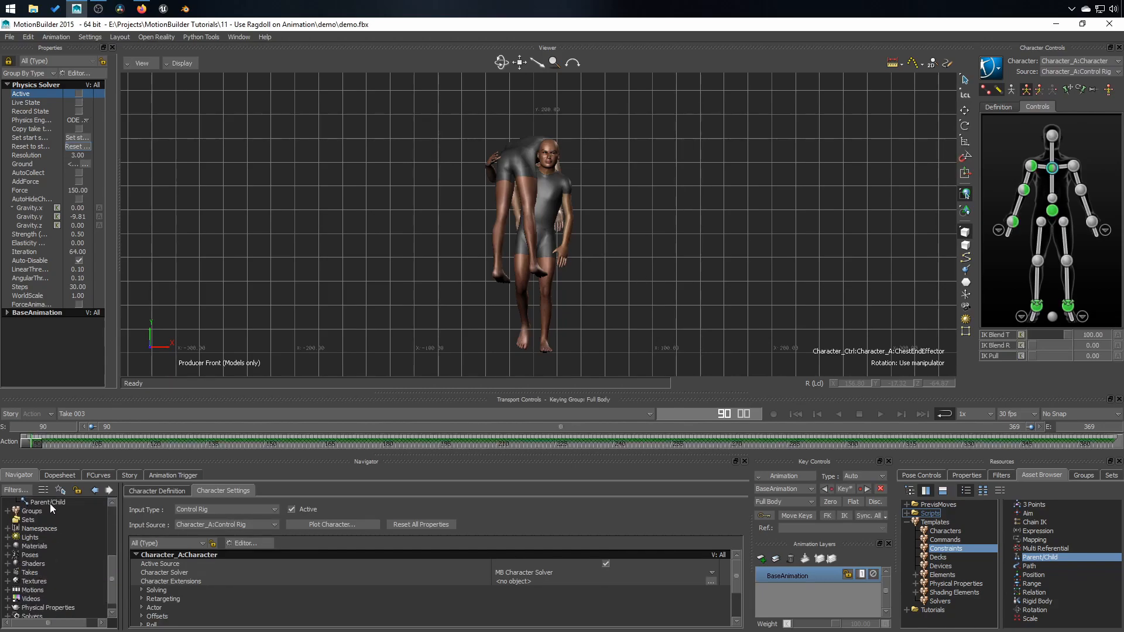
click(49, 502)
drag(1051, 169, 344, 529)
click(173, 536)
Scrub the take to about frame 285 and set the timeline snapping mode to Snap & Play on Frames
drag(38, 443, 799, 459)
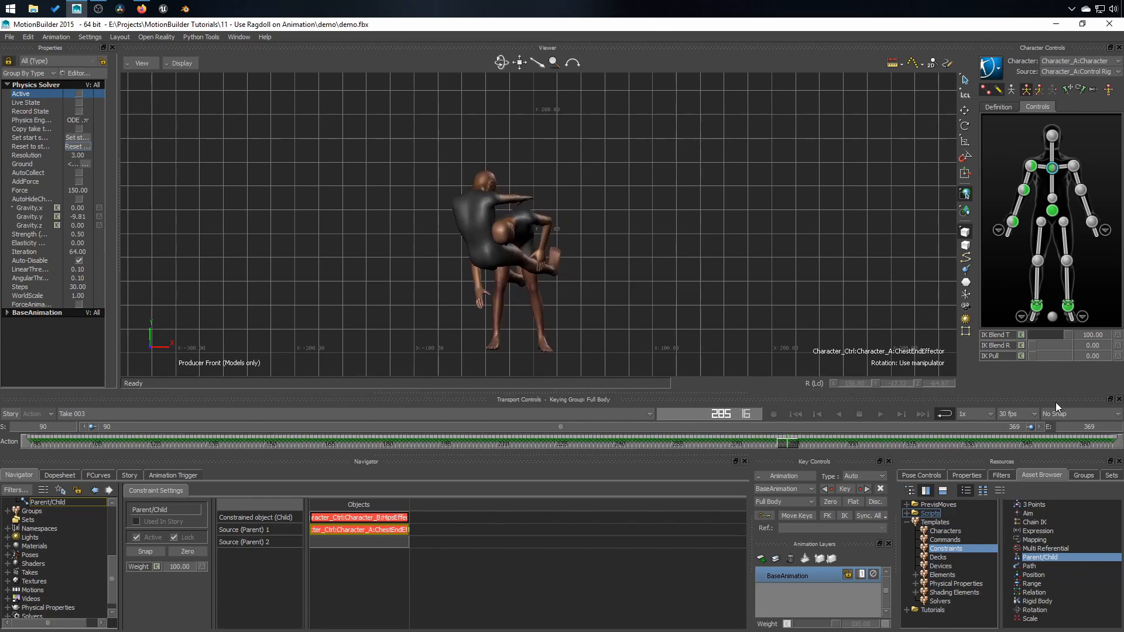
click(1079, 413)
click(1041, 455)
Key the Parent/Child constraint's weight at 100 on frame 279 and at 0 on frame 280
mouse_move(782, 442)
mouse_down()
mouse_move(739, 443)
mouse_move(767, 443)
mouse_up()
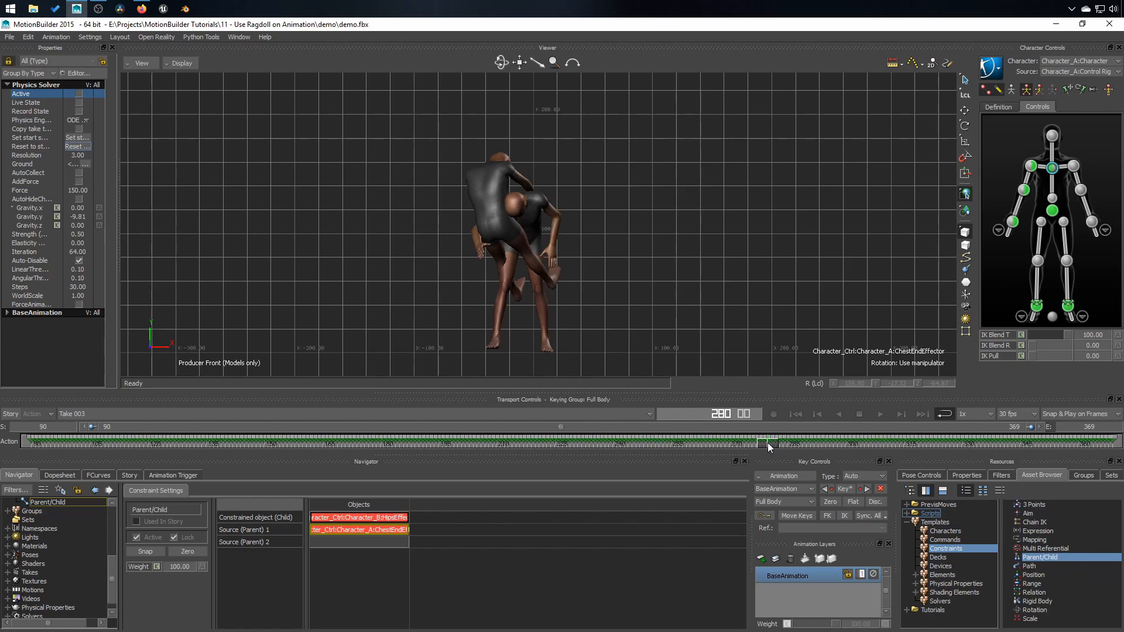
key(Left)
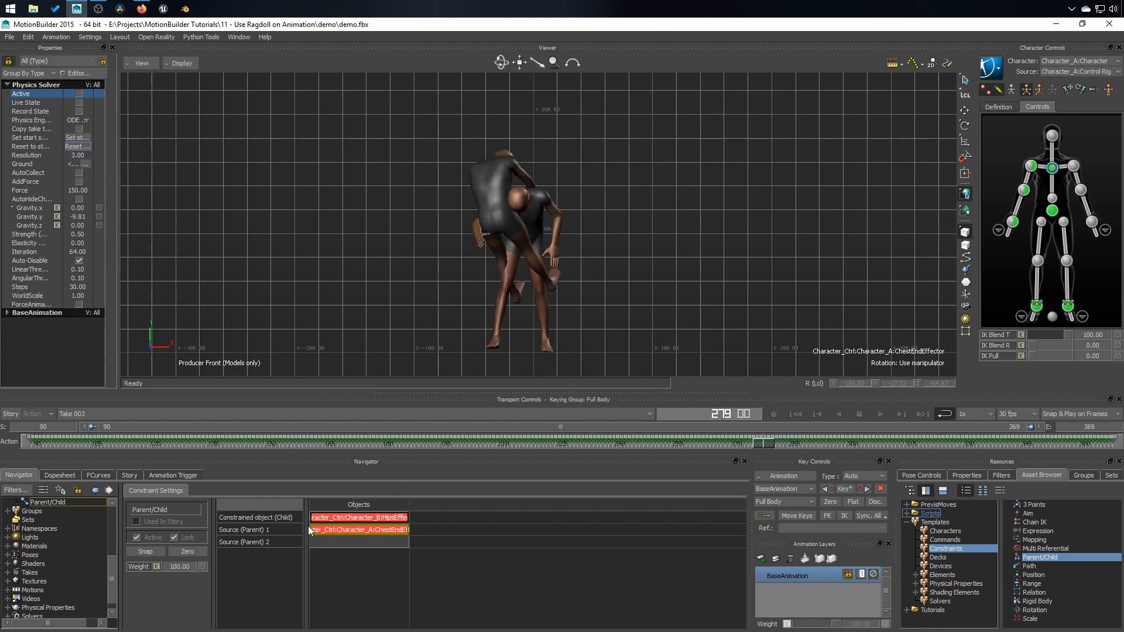
click(156, 565)
key(Right)
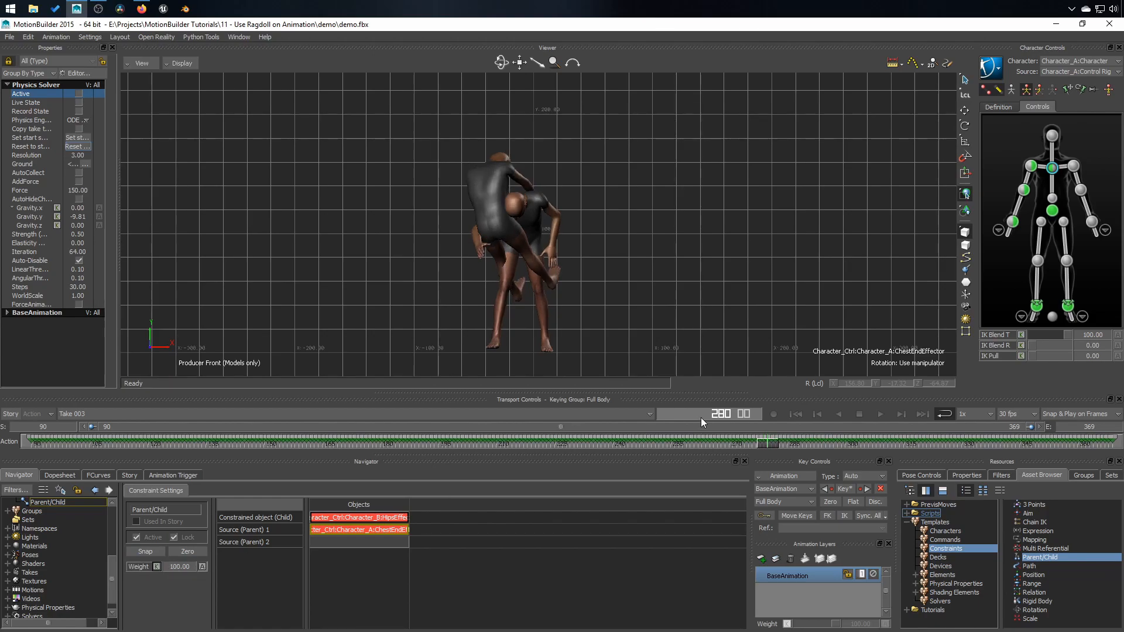
double_click(175, 567)
text(0)
key(Return)
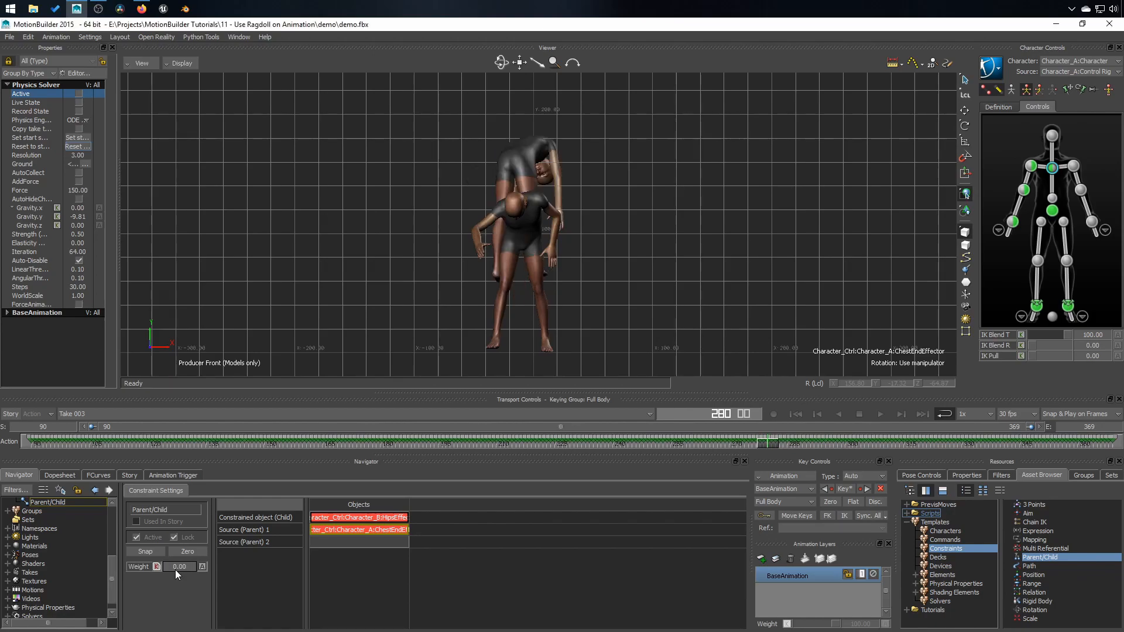
mouse_move(768, 441)
mouse_down()
mouse_move(693, 447)
mouse_move(817, 449)
mouse_move(763, 452)
mouse_up()
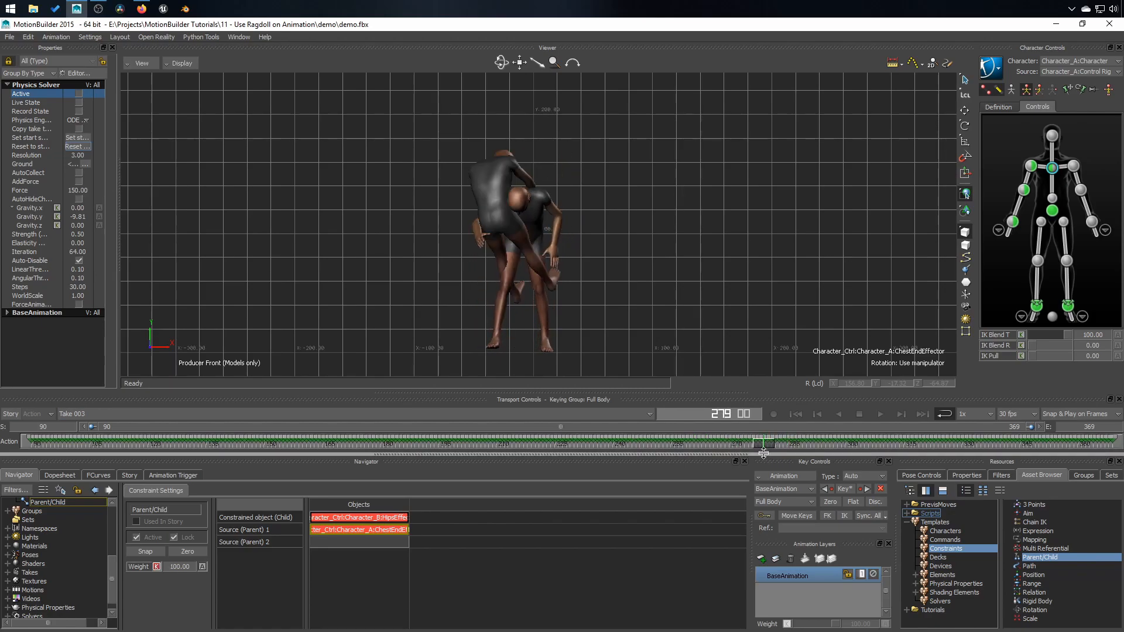
Key Character_B's hips effector in Full Body mode at frame 279 and move that key to frame 280
click(1093, 125)
key(ctrl+a)
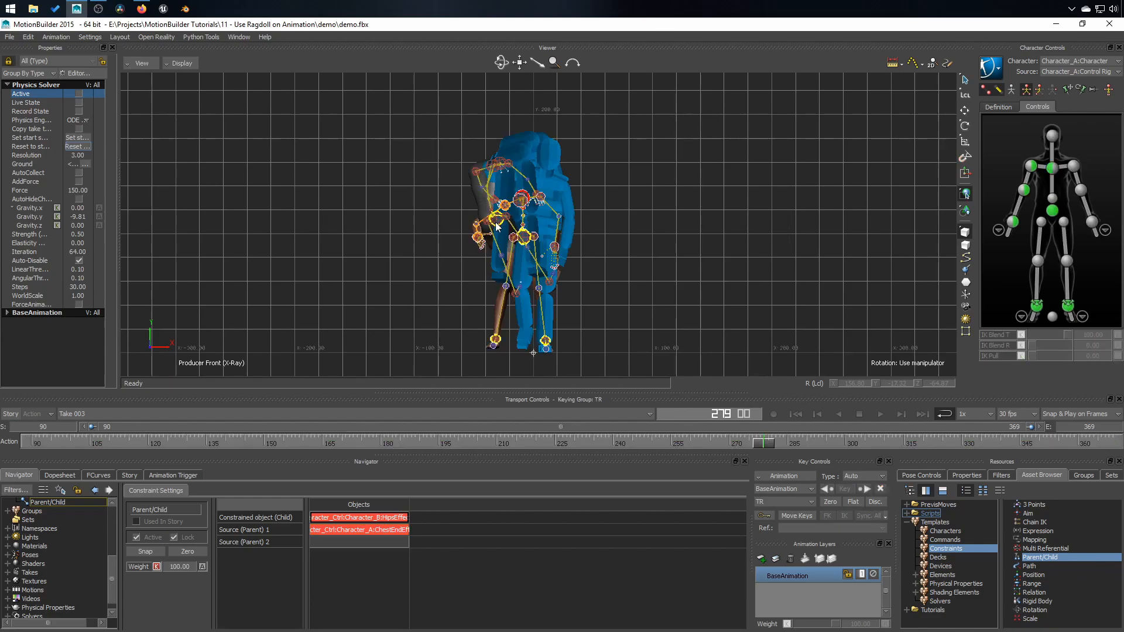
click(496, 221)
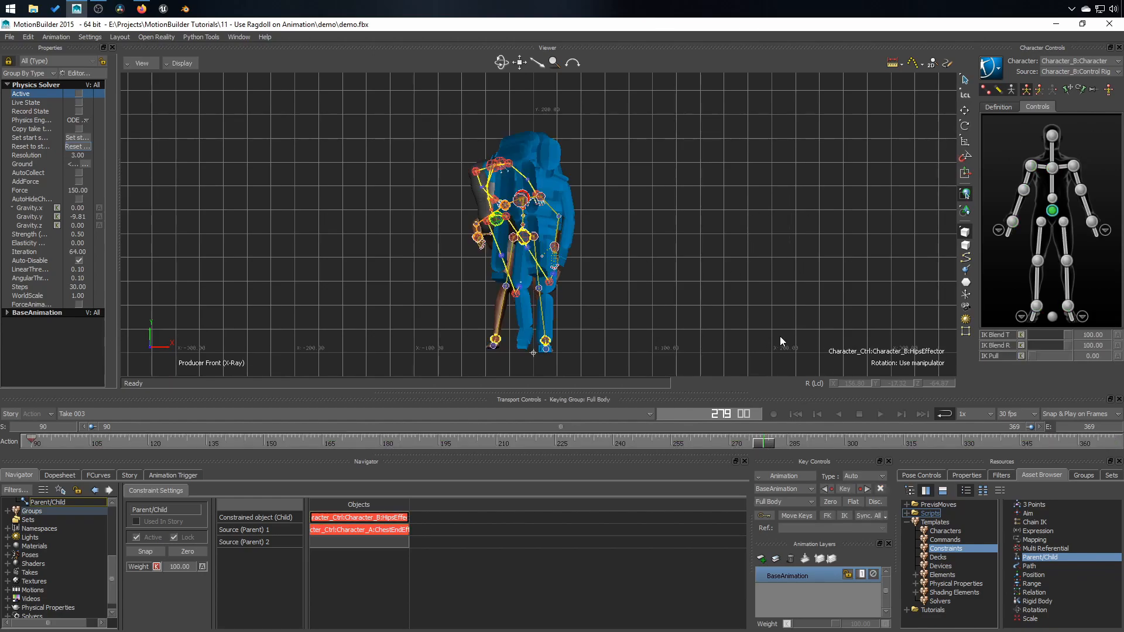
key(ctrl+e)
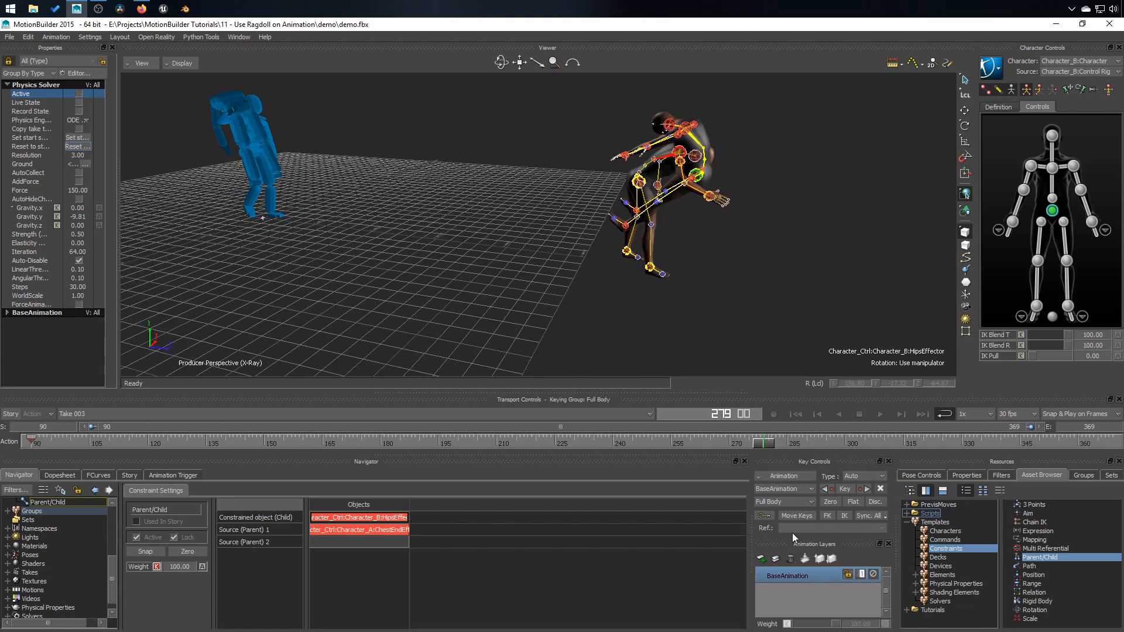
drag(765, 449, 764, 446)
key(k)
shift+click(763, 438)
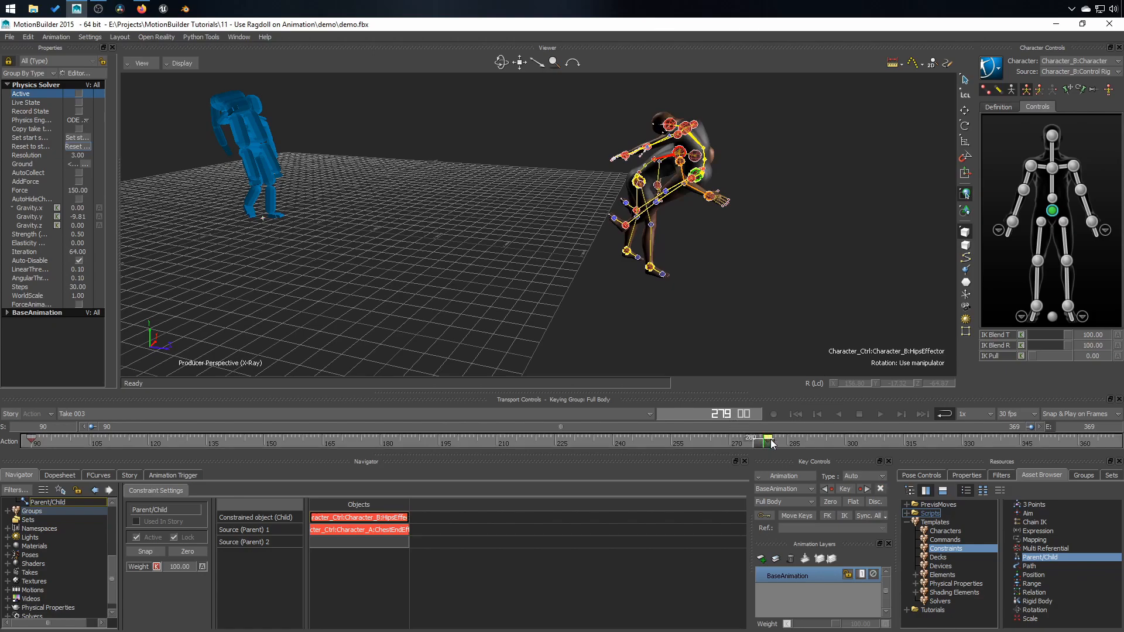
mouse_move(765, 443)
mouse_down()
mouse_move(840, 445)
mouse_move(641, 440)
mouse_move(683, 419)
mouse_move(791, 418)
mouse_move(974, 442)
mouse_move(770, 443)
mouse_up()
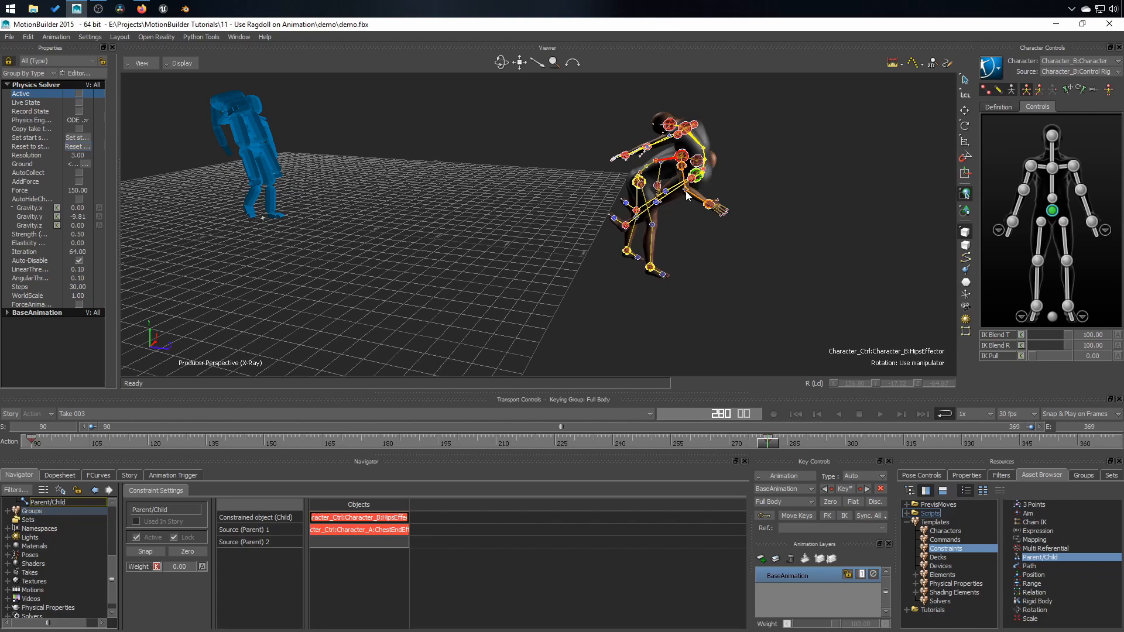
Return the take to frame 90 and open the setup properties of Character_B_Ragdoll
drag(769, 442, 26, 445)
key(ctrl+f)
click(775, 267)
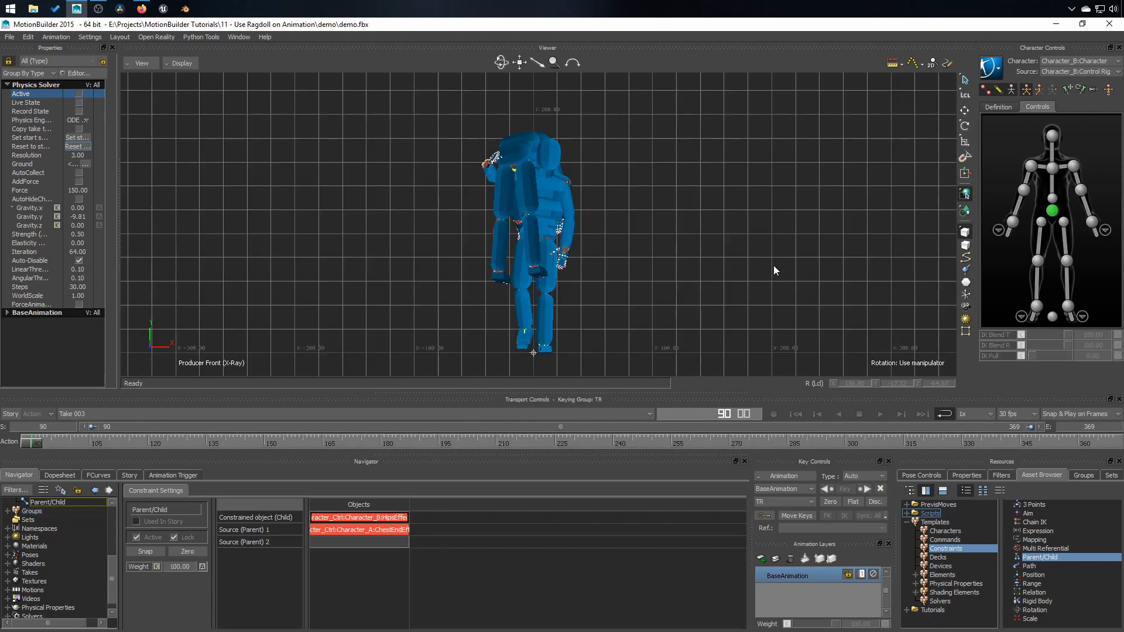
click(523, 158)
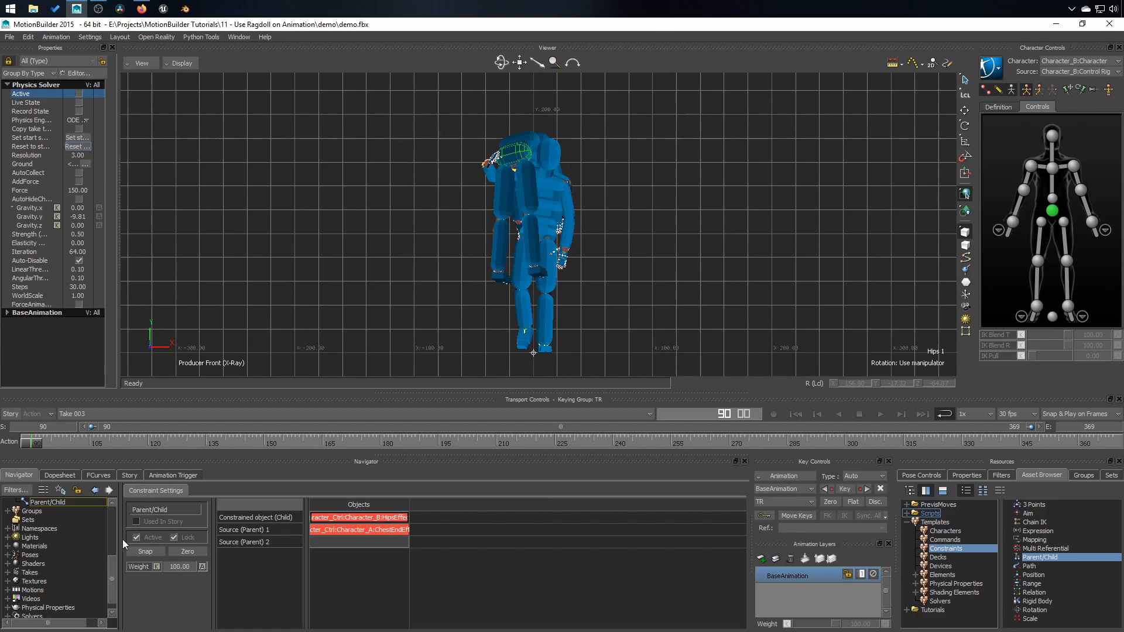
drag(115, 577, 107, 524)
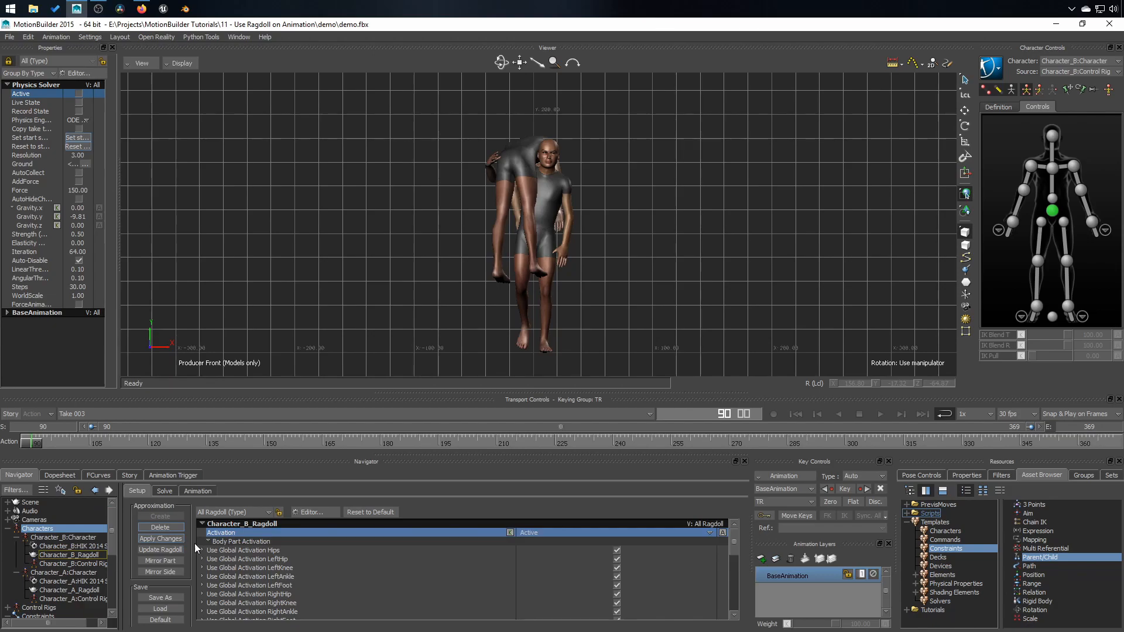
Disable Use Global Activation Hips on Character_B_Ragdoll and set Activation Hips to Passive
click(247, 550)
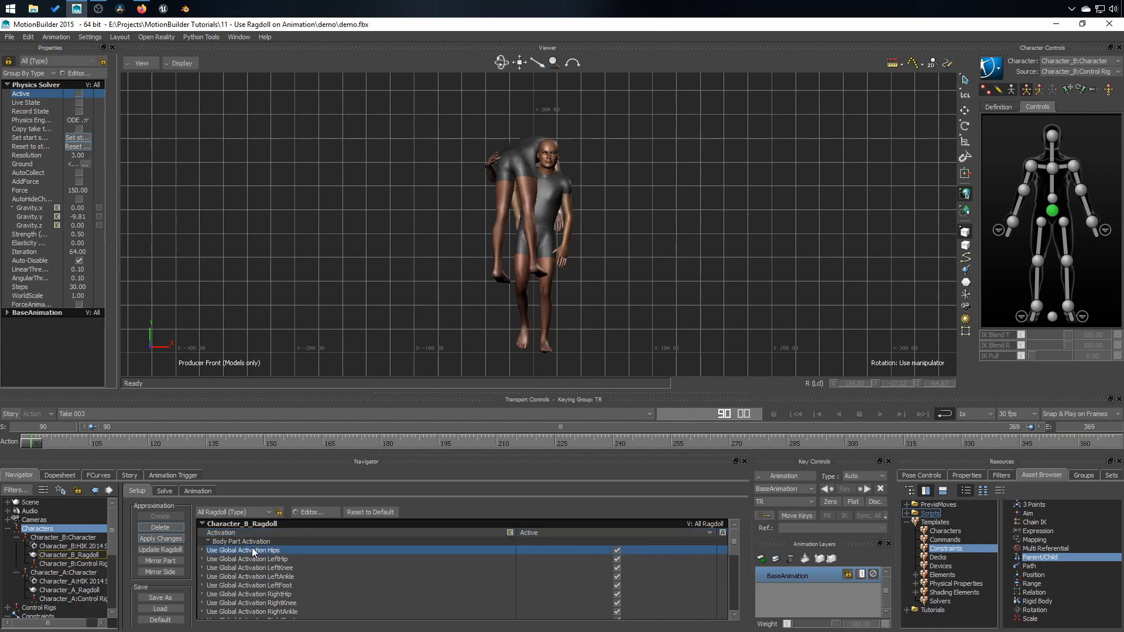
click(617, 550)
click(202, 550)
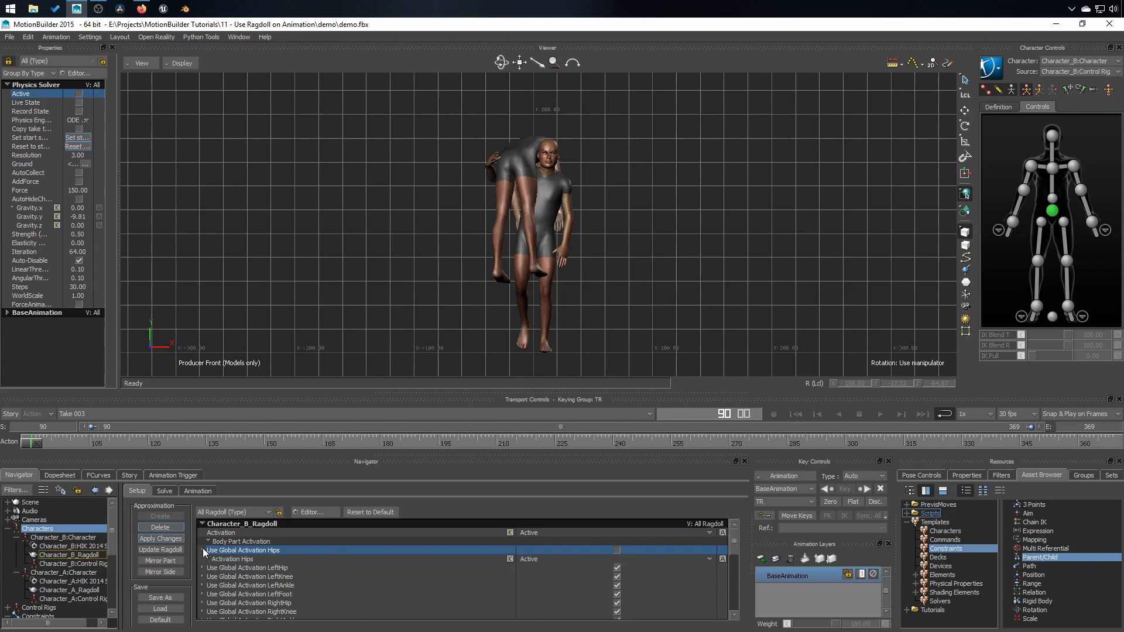
click(249, 560)
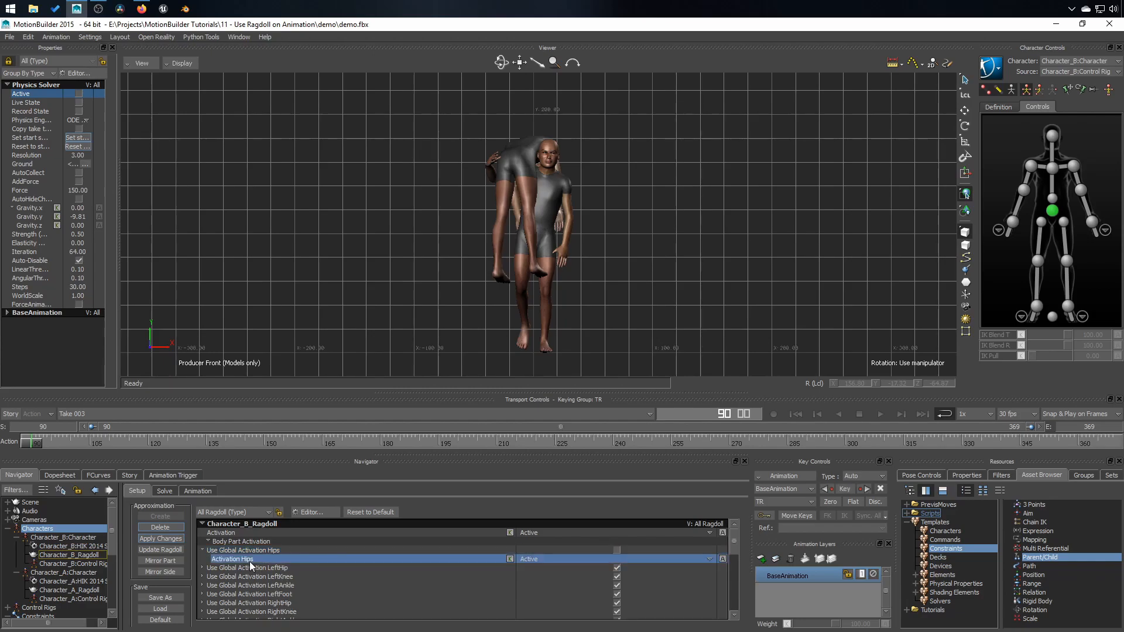
click(536, 557)
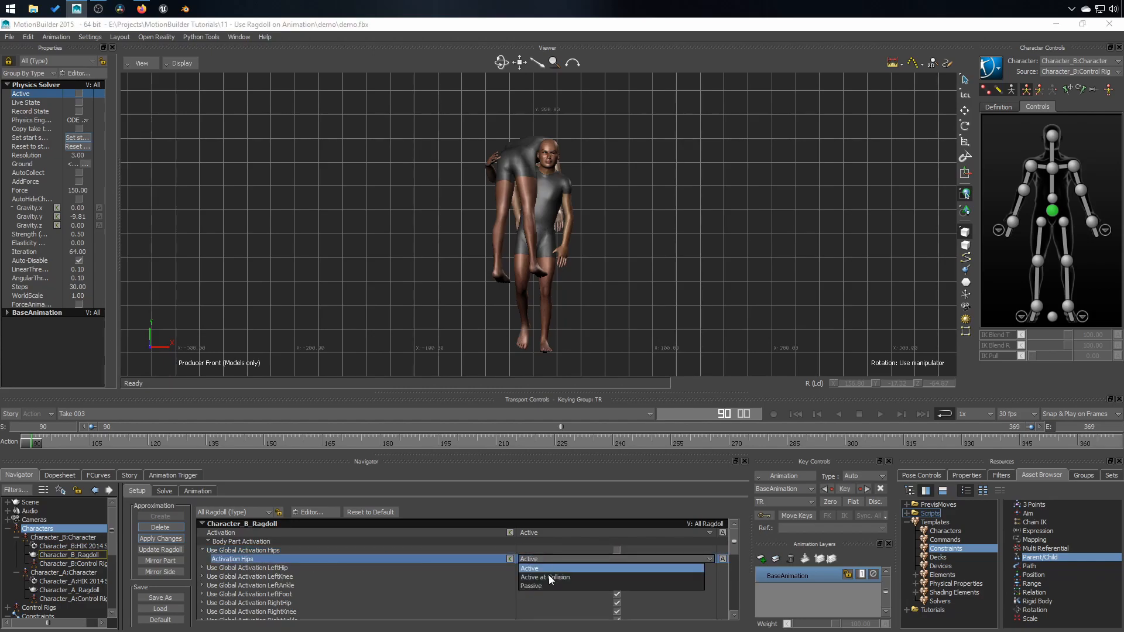
click(536, 585)
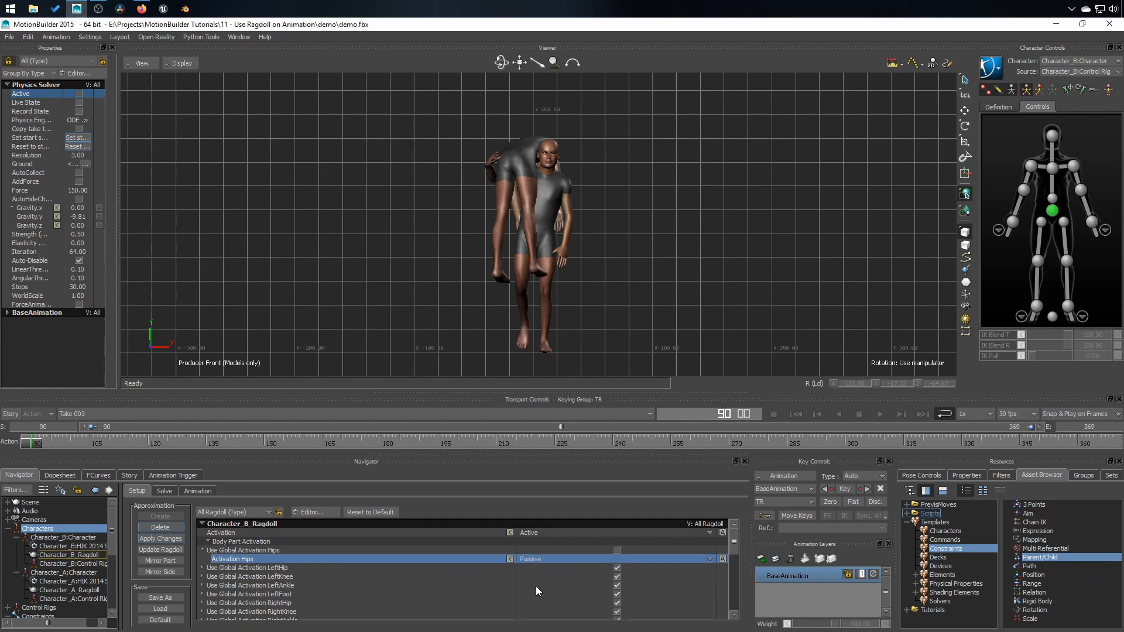
Make the Physics Solver active with Live State on, and play the simulation from frame 90
click(78, 92)
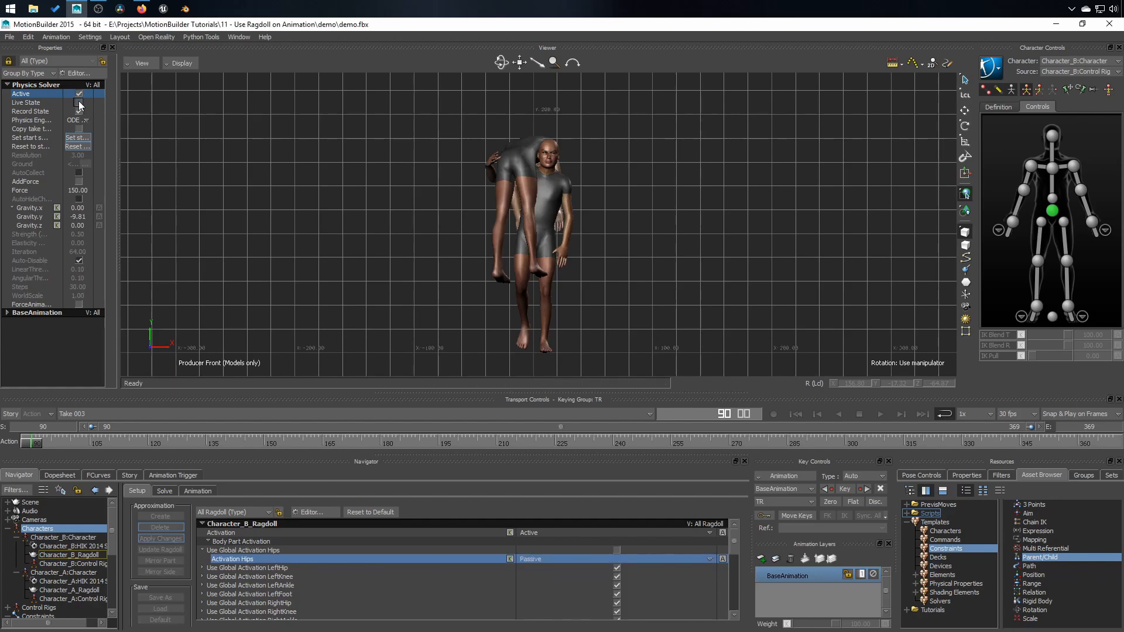
click(78, 102)
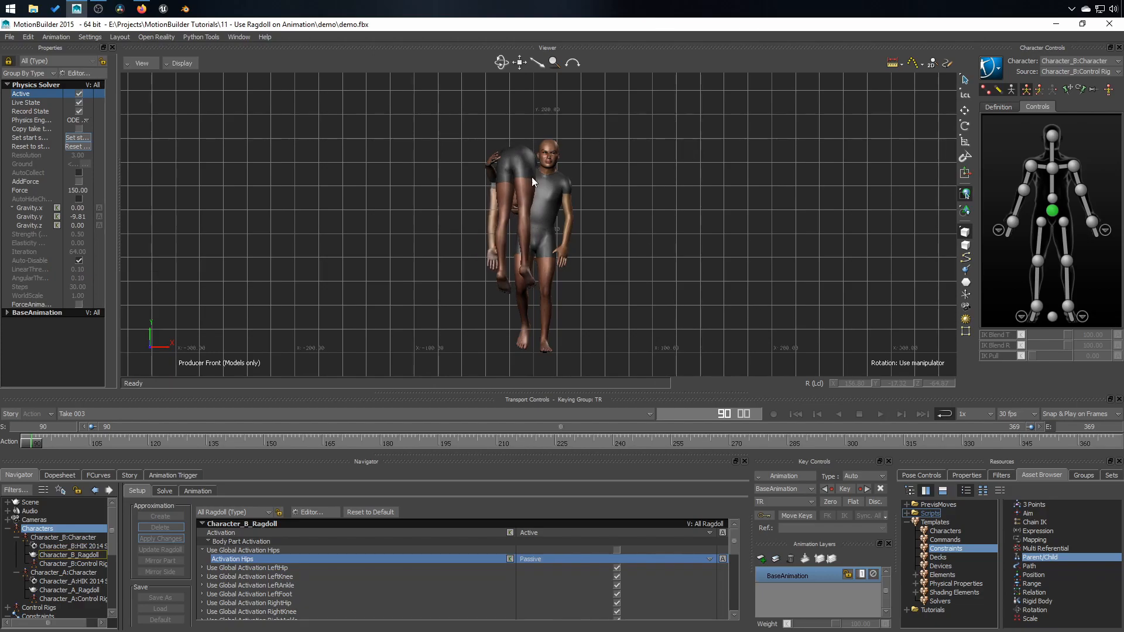
click(879, 415)
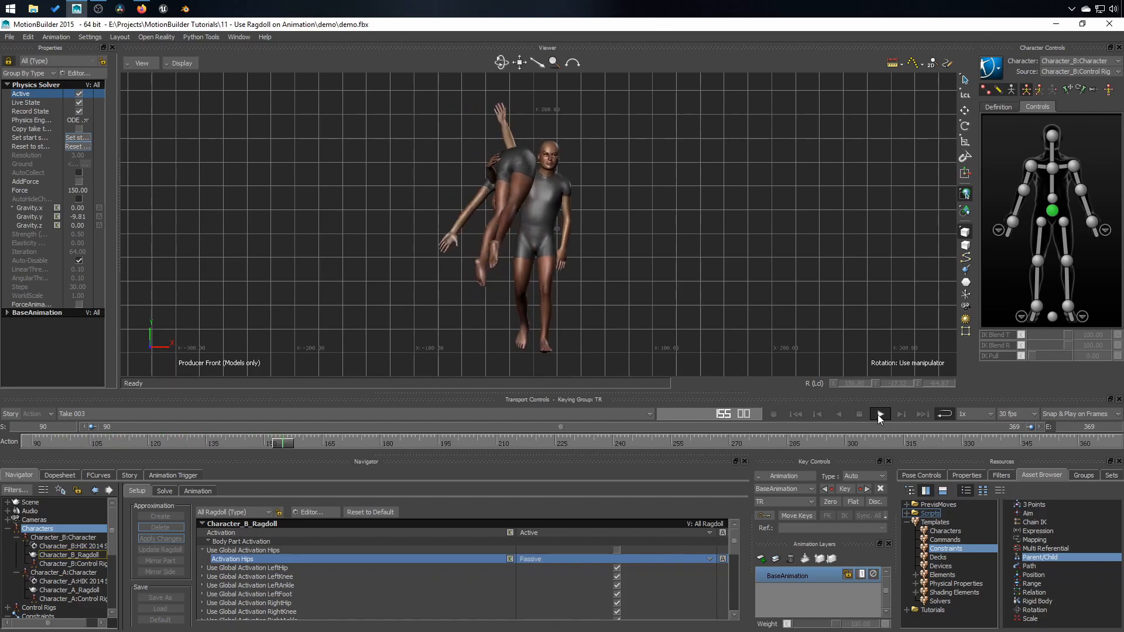
click(859, 414)
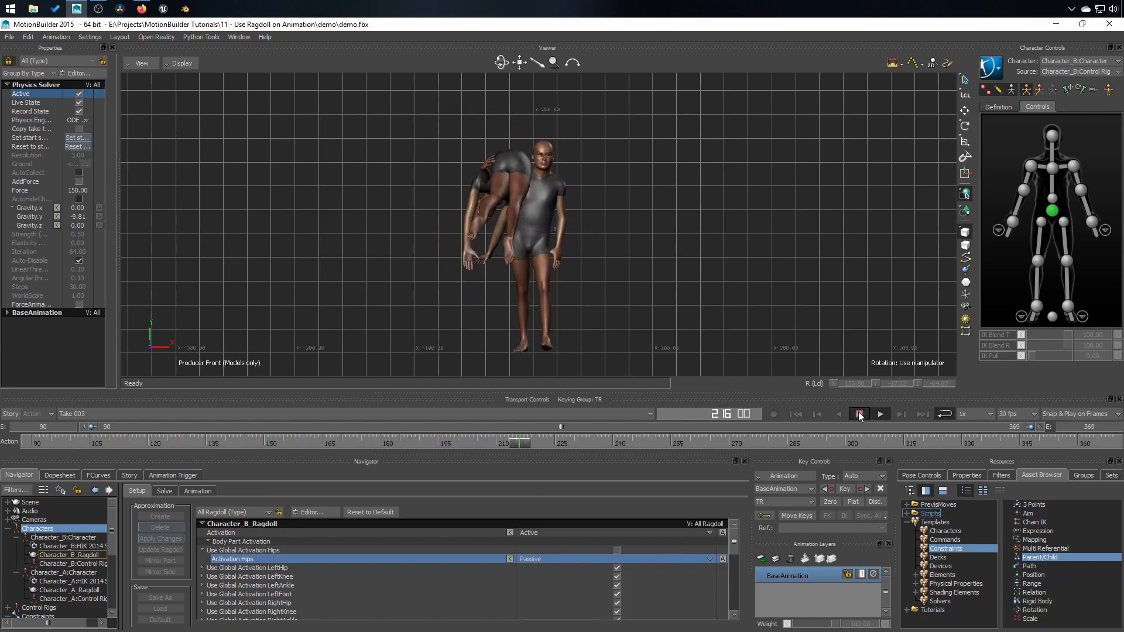
Move Character_A's chest end effector to test how Character_B's ragdoll follows it
click(1067, 88)
click(1052, 168)
drag(538, 184, 543, 153)
click(809, 283)
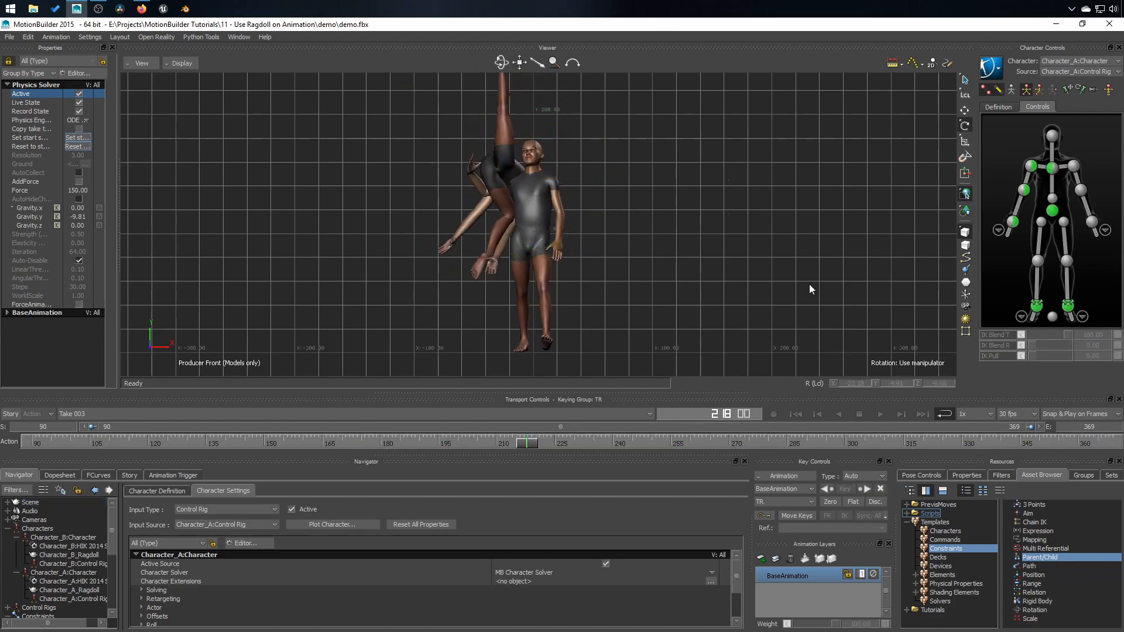
Return to the start of the take and play the simulation past the release frame
click(797, 413)
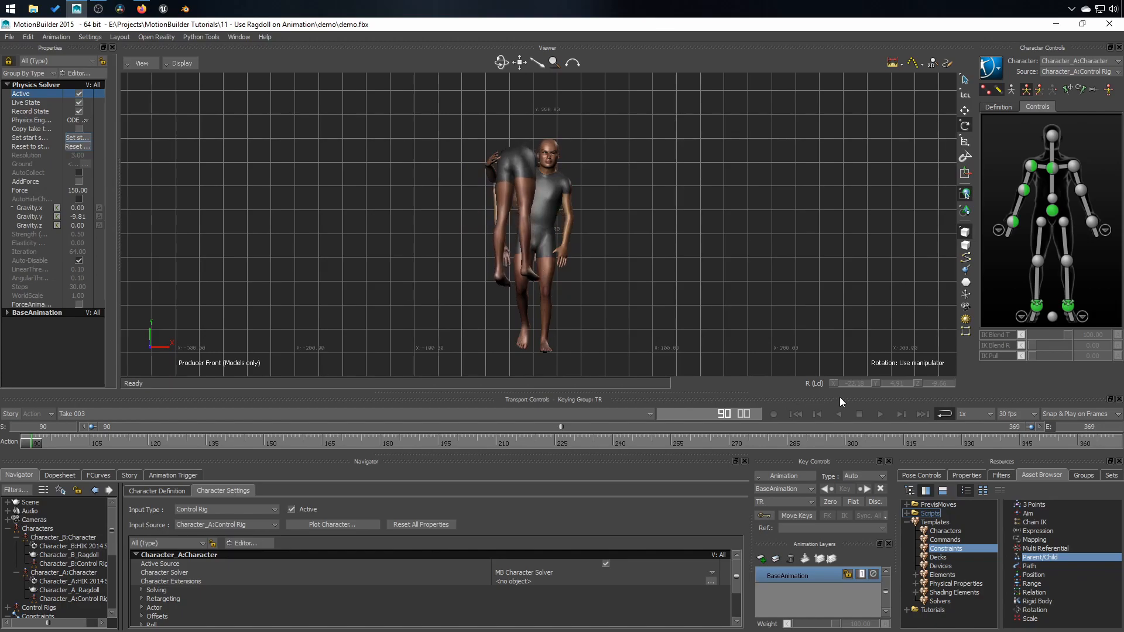
click(880, 414)
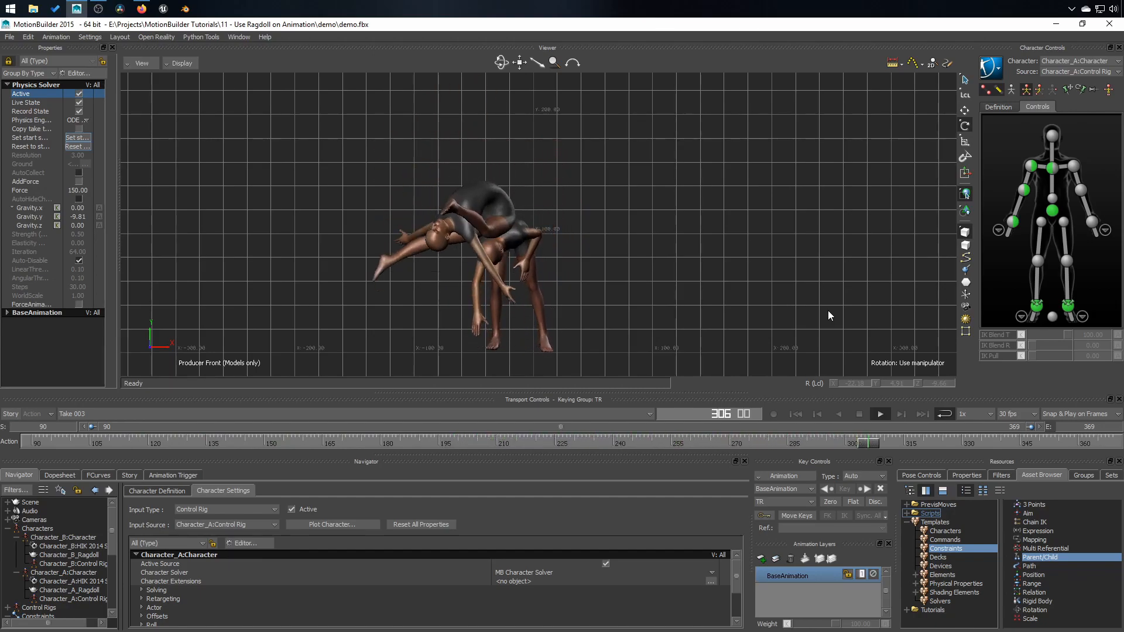
click(858, 414)
Key Character_B_Ragdoll's Activation Hips as Active on frame 280 and as Passive on frame 279
drag(990, 443, 768, 445)
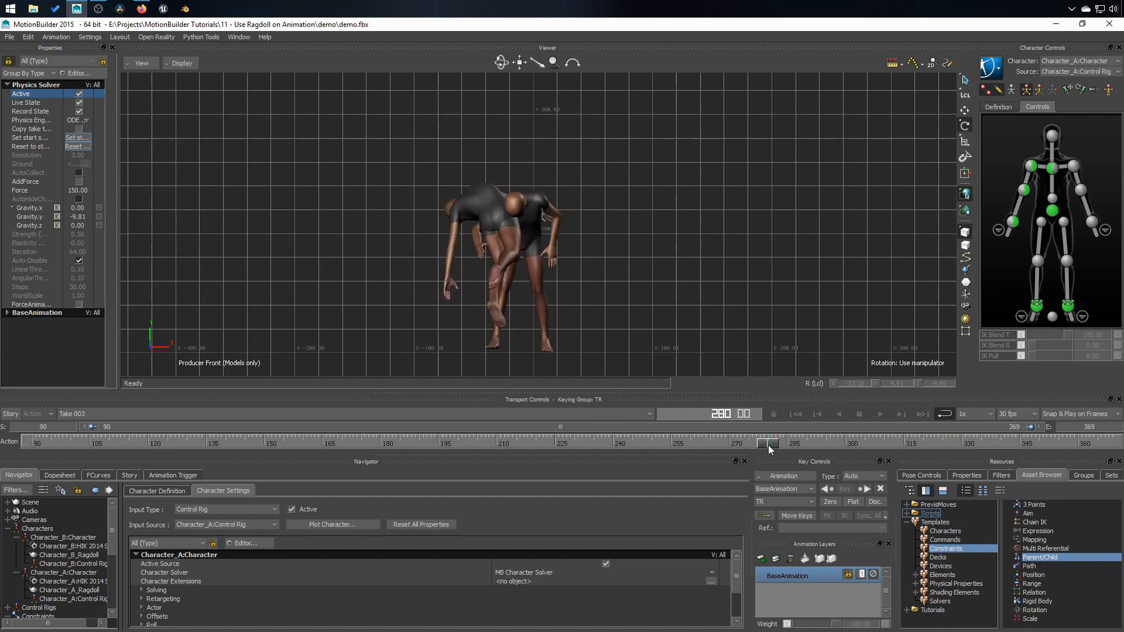
click(76, 556)
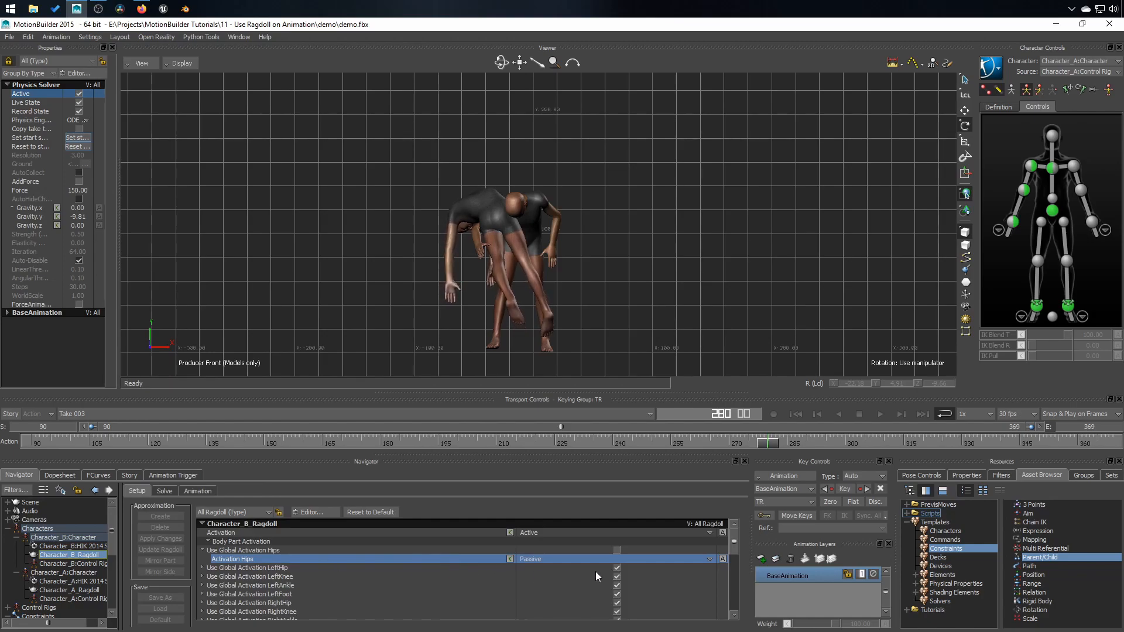
click(570, 560)
click(529, 568)
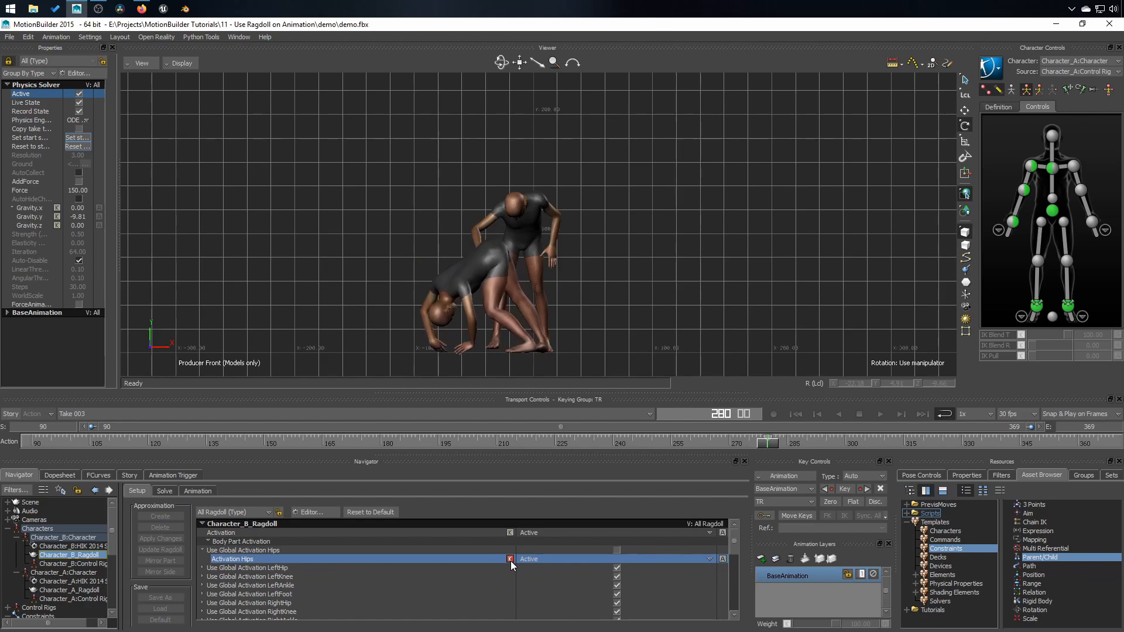
click(529, 560)
click(532, 578)
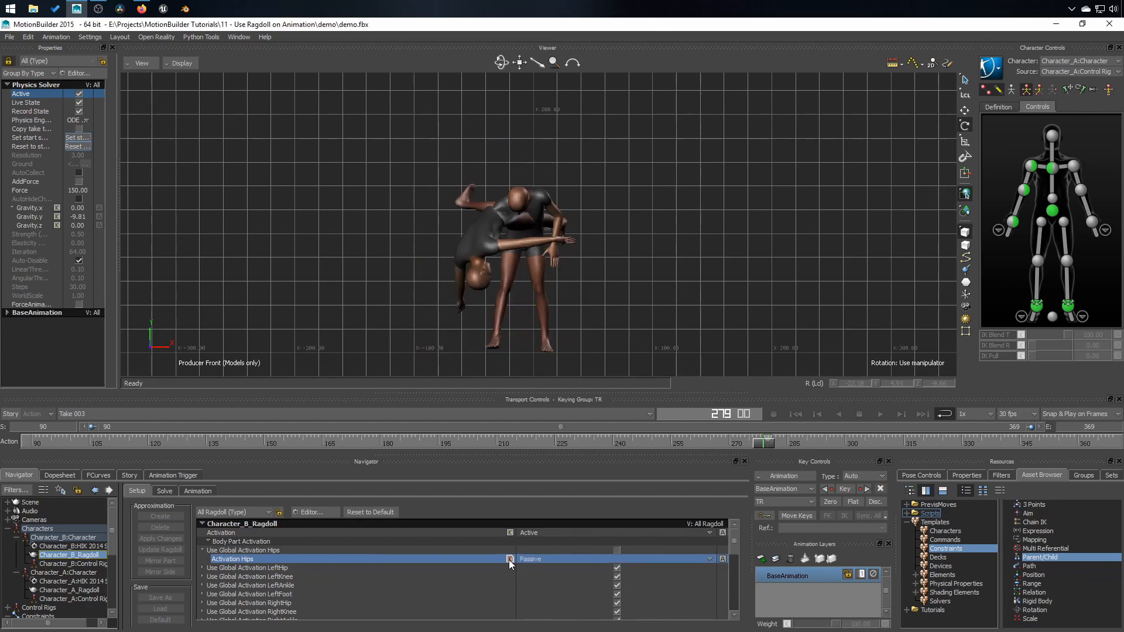
Scrub across frames 279 and 280 to check the hips activation, reset the solver to its start state and play the take
click(768, 442)
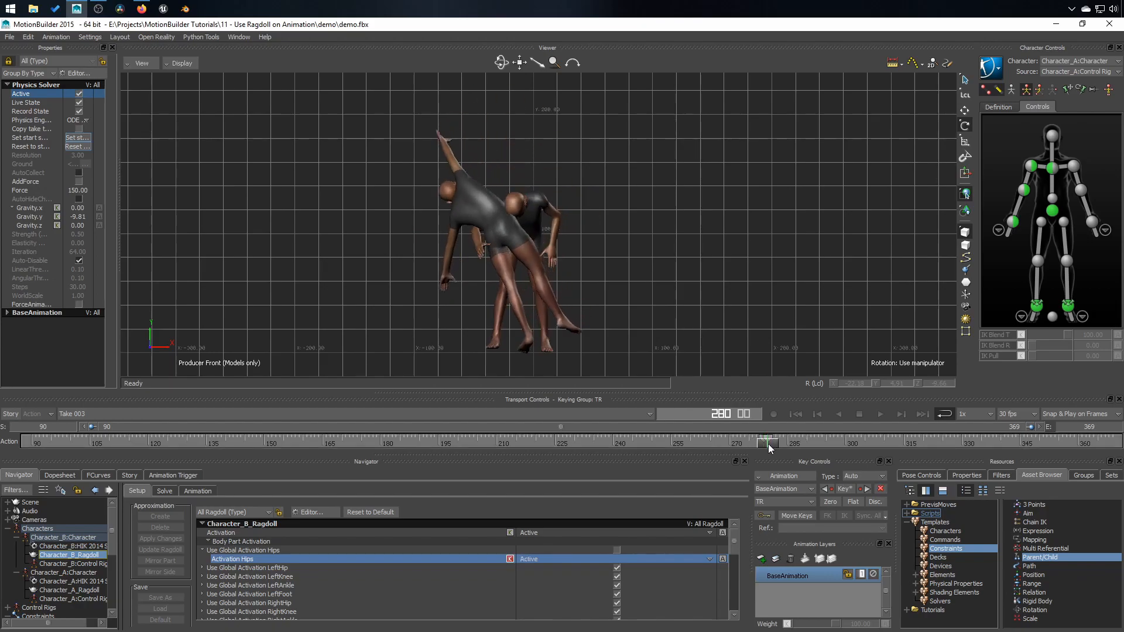
click(736, 441)
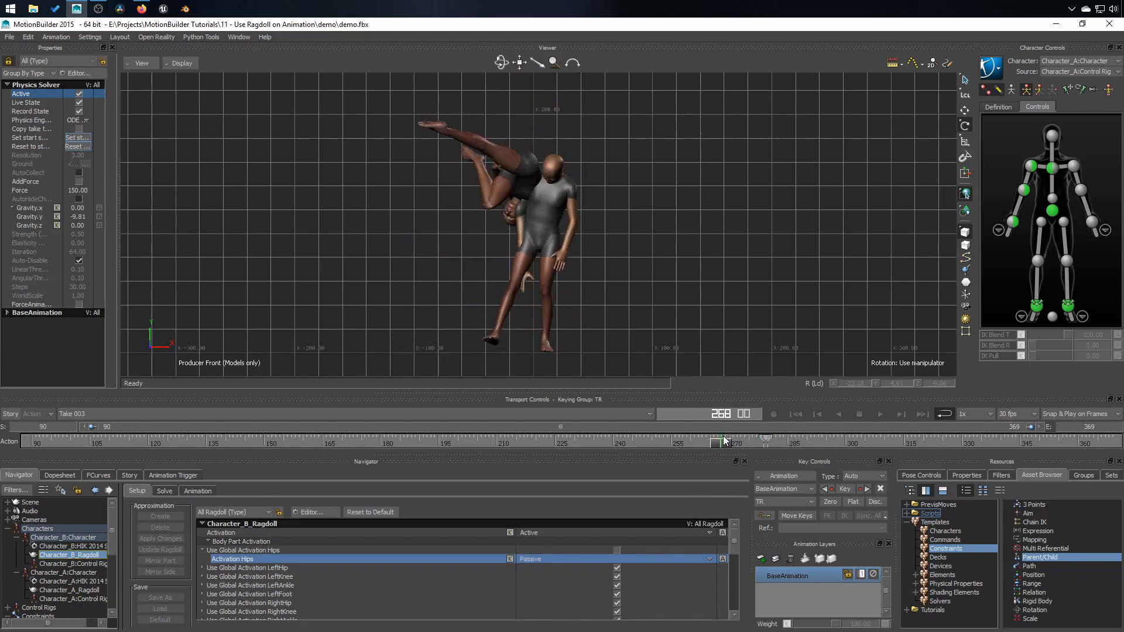
drag(737, 440, 795, 444)
click(87, 146)
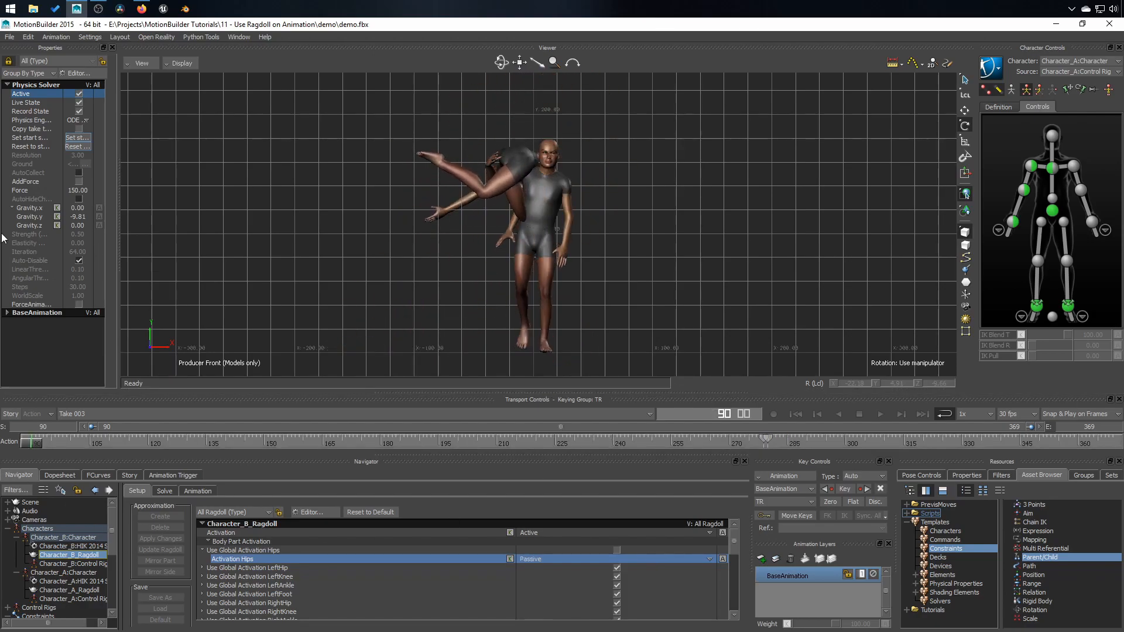
click(879, 413)
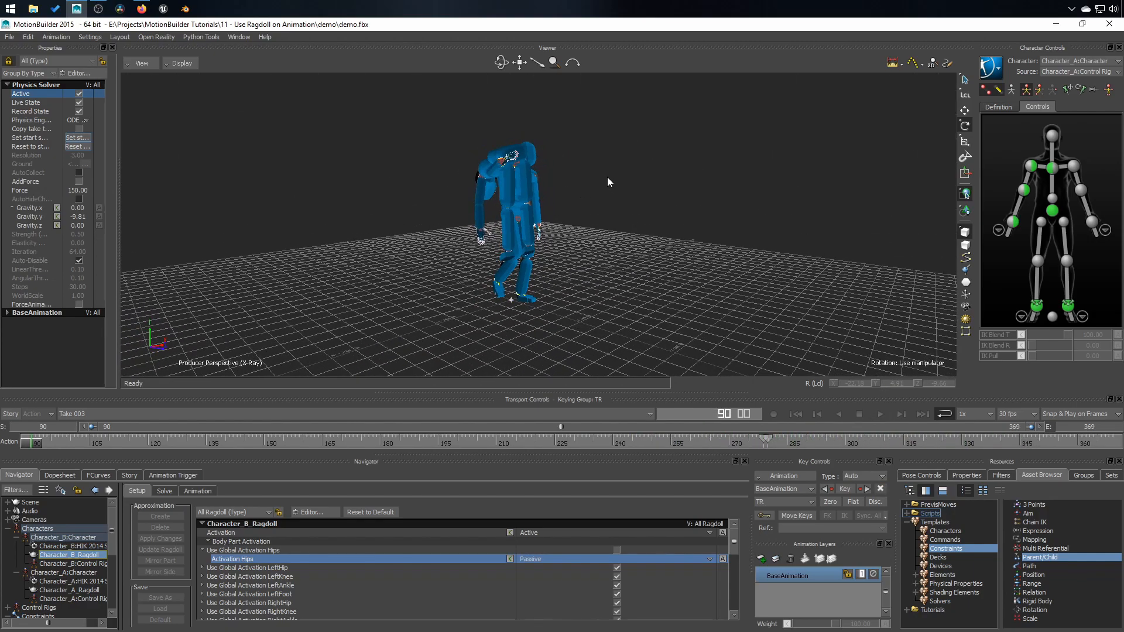
Set the timeline snapping mode to No Snap and play the simulation to about frame 212
ctrl+drag(656, 176, 684, 205)
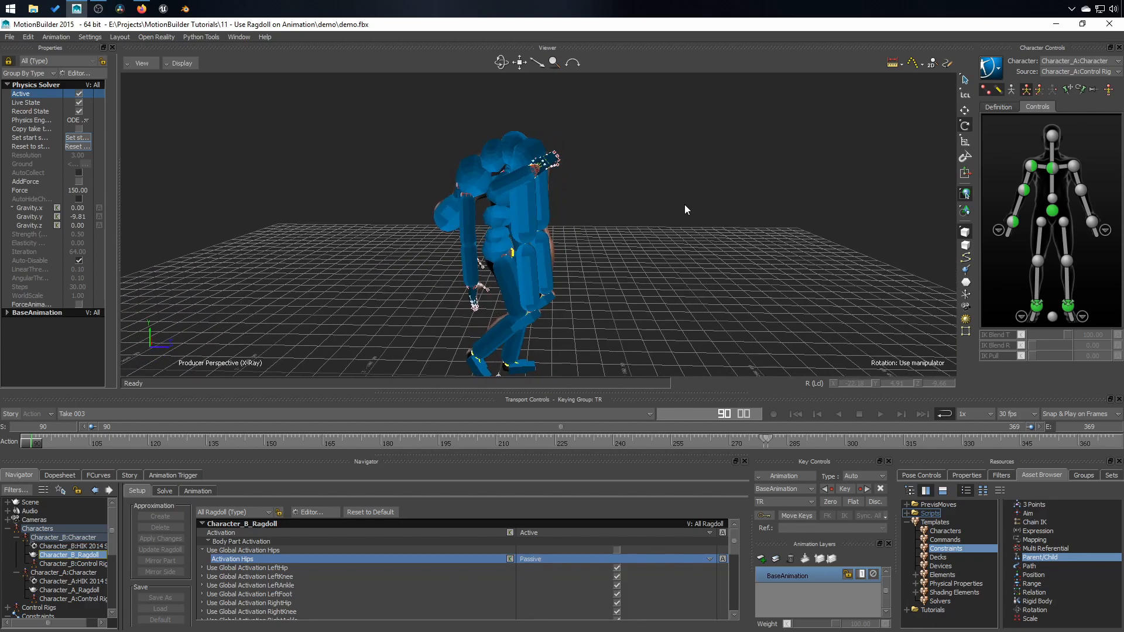
click(1066, 413)
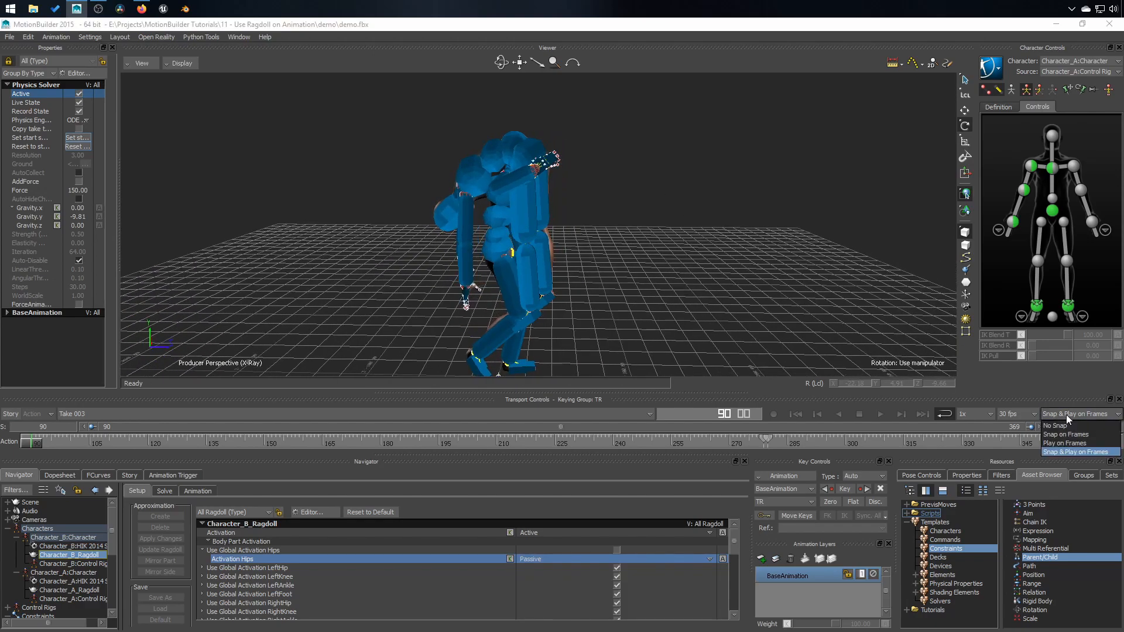
click(1067, 453)
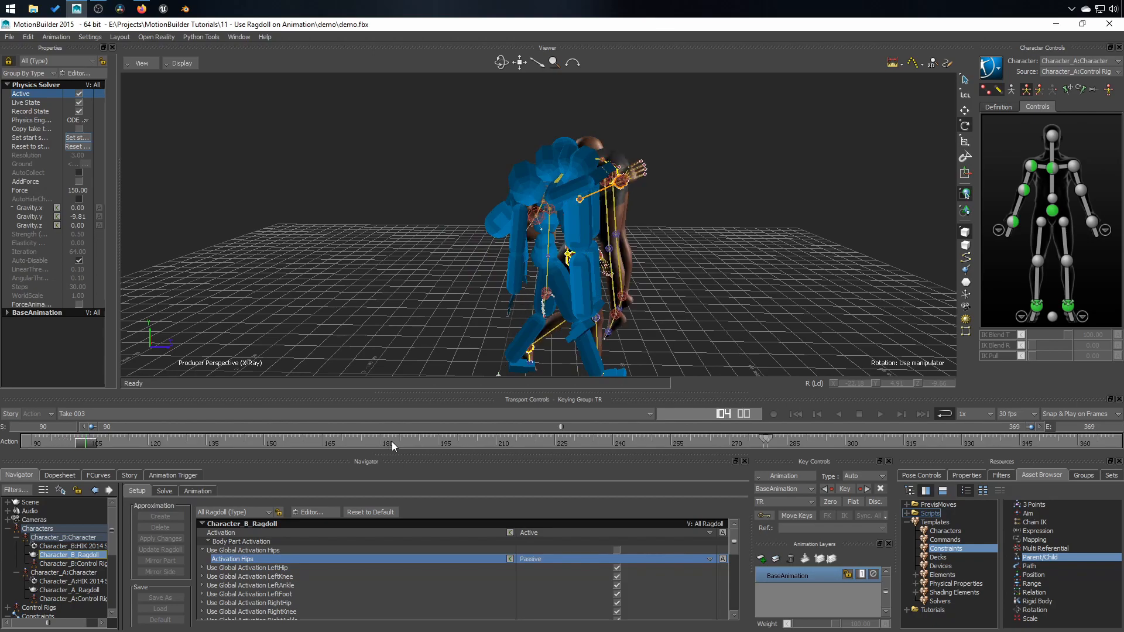
click(1080, 414)
click(1069, 423)
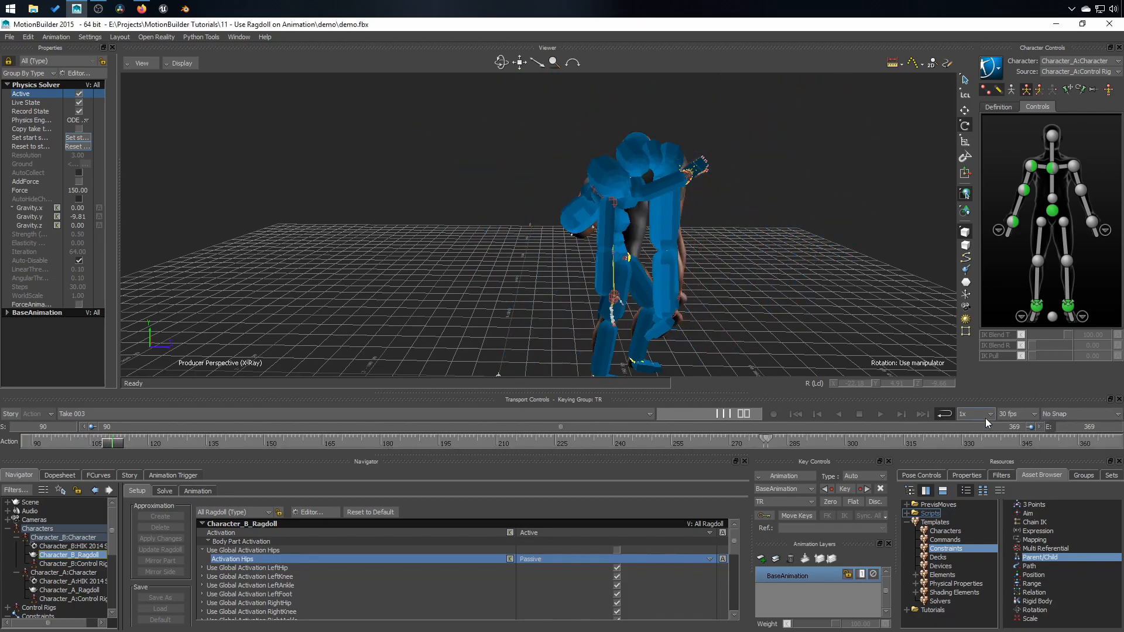
click(881, 414)
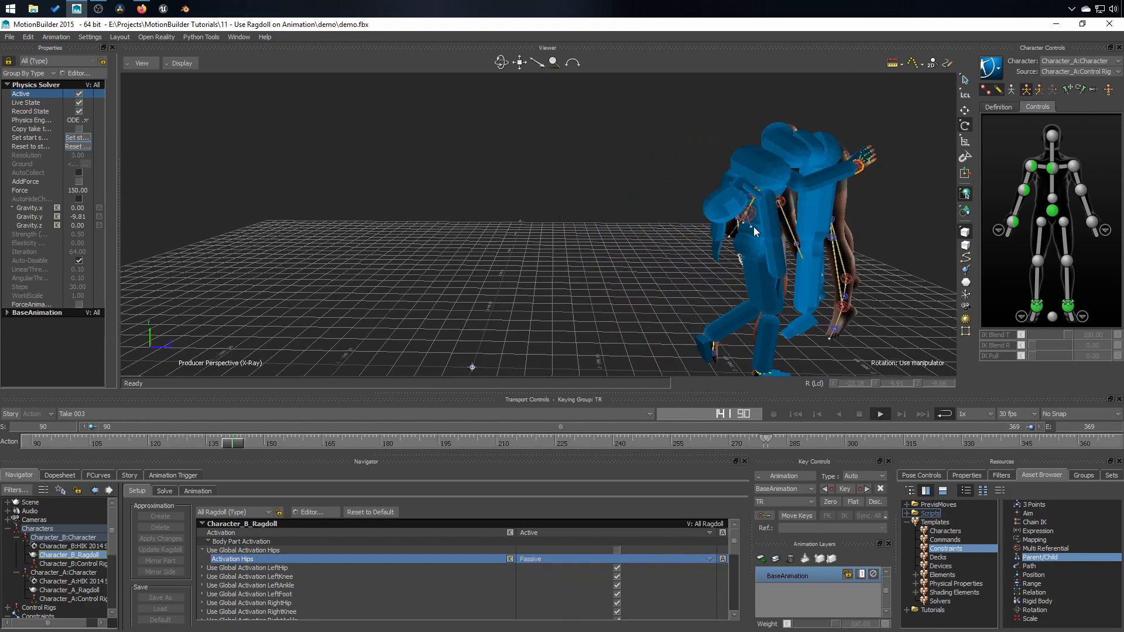
click(859, 415)
Select all of Character_B's control rig effectors and set their IK Blend T and IK Blend R to 100
shift+drag(846, 271, 533, 223)
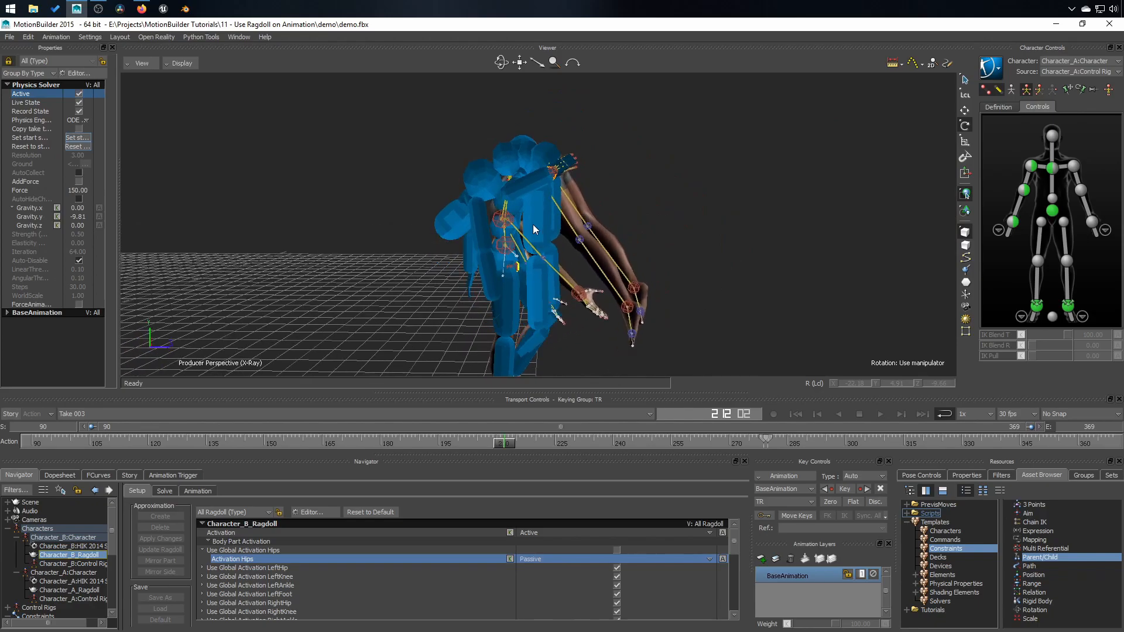
drag(611, 212, 594, 265)
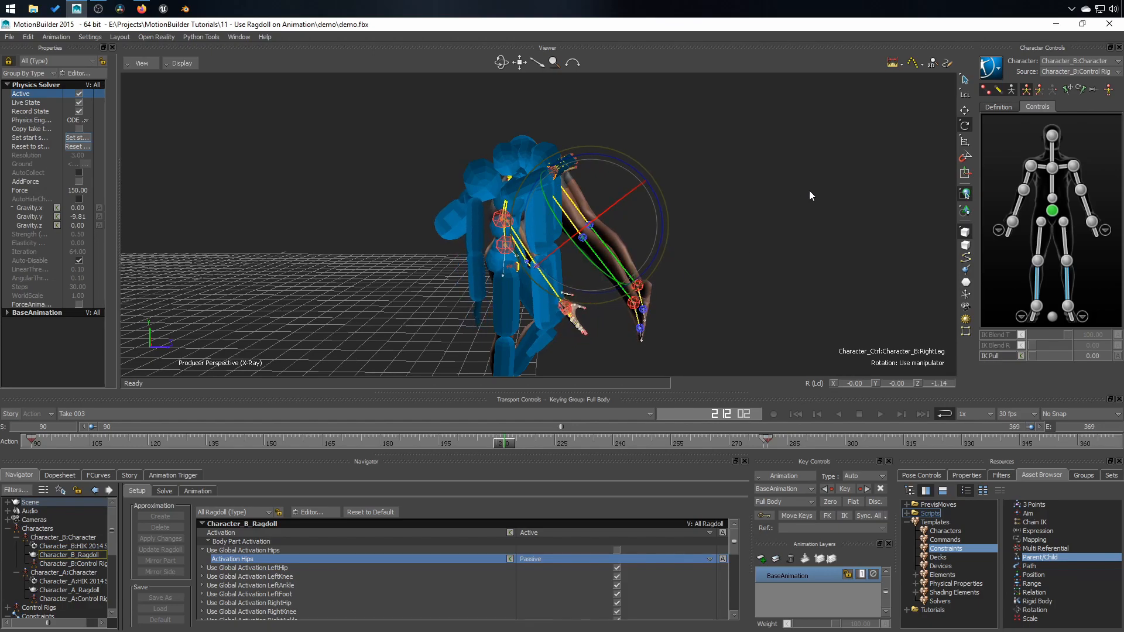
click(693, 230)
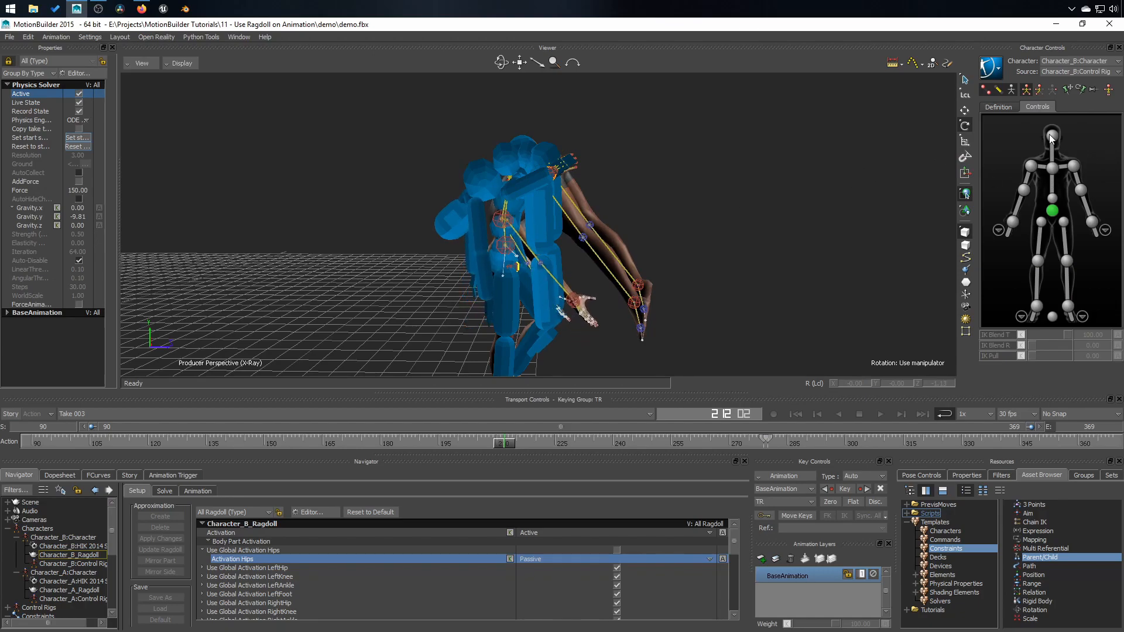
double_click(1007, 136)
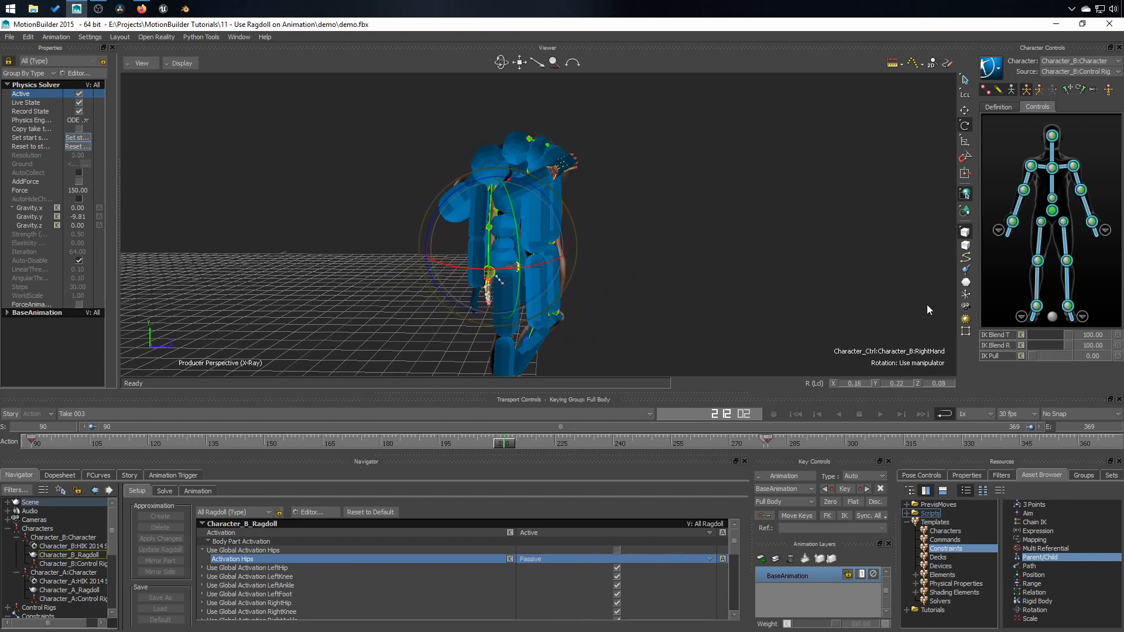
Clear the selection and compare Character_B's mesh with its ragdoll from several angles in different display modes
click(735, 281)
key(ctrl+a)
key(ctrl+a)
ctrl+shift+drag(735, 279, 532, 242)
key(ctrl+a)
ctrl+shift+drag(610, 193, 702, 351)
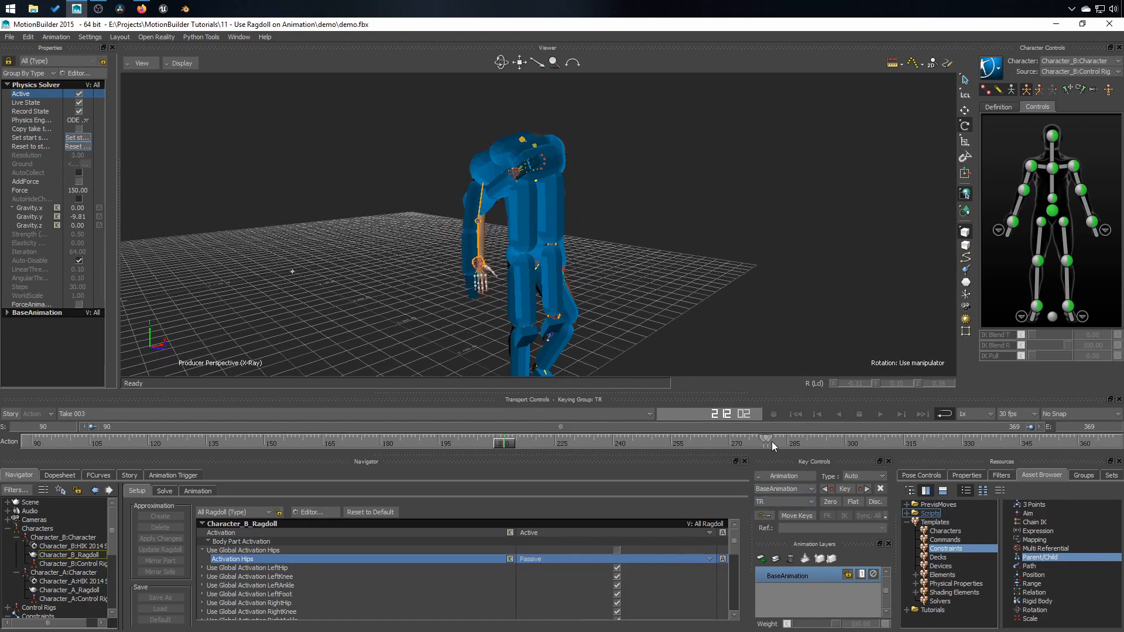
Reset the solver to its start state at the take's beginning and play the simulation in the front view with models only
click(795, 413)
click(79, 147)
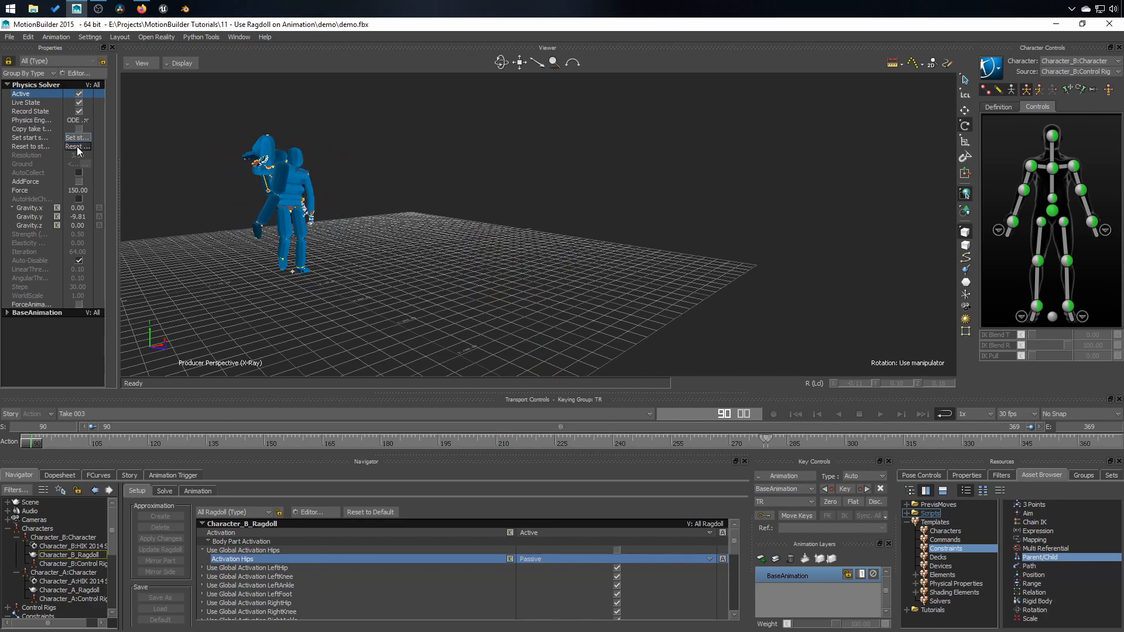
shift+drag(585, 191, 715, 214)
key(ctrl+a)
key(ctrl+a)
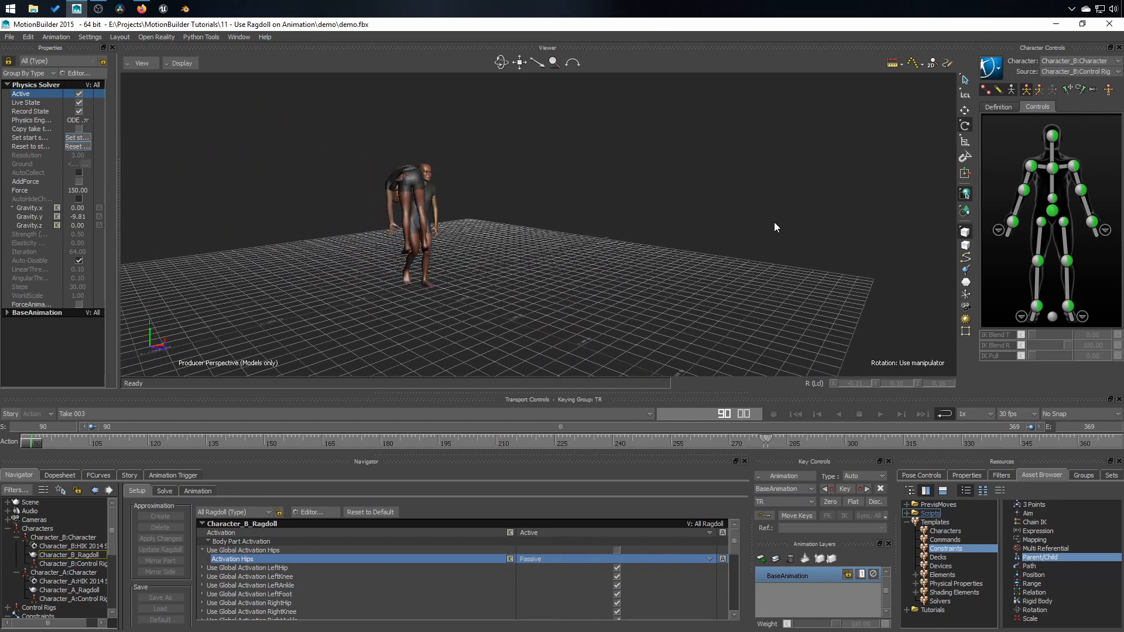
key(ctrl+f)
click(876, 415)
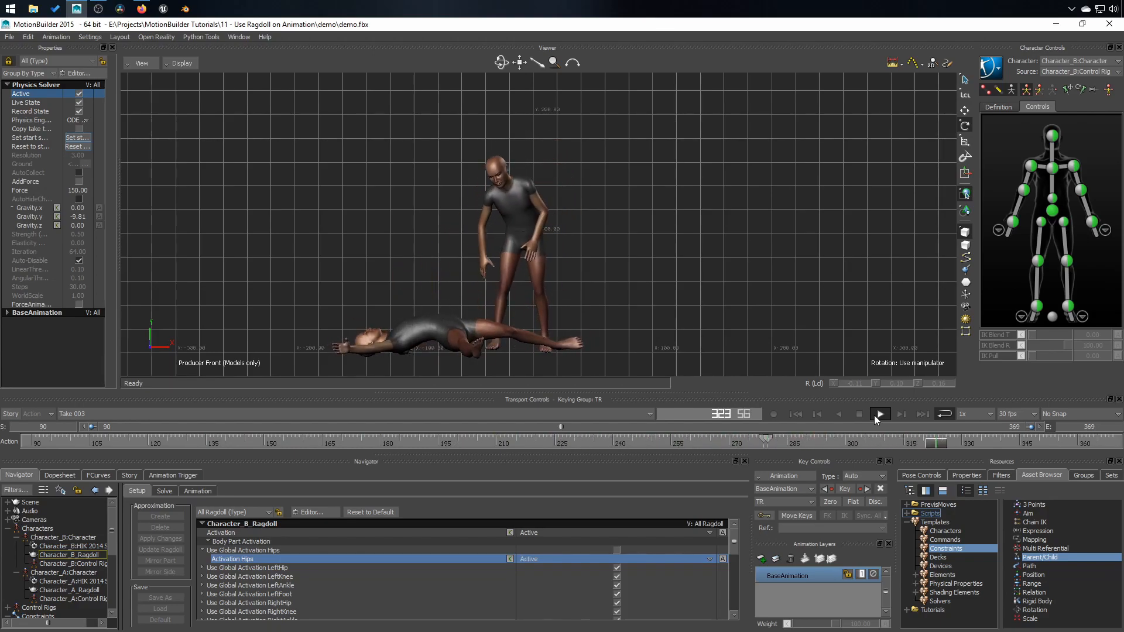
click(873, 415)
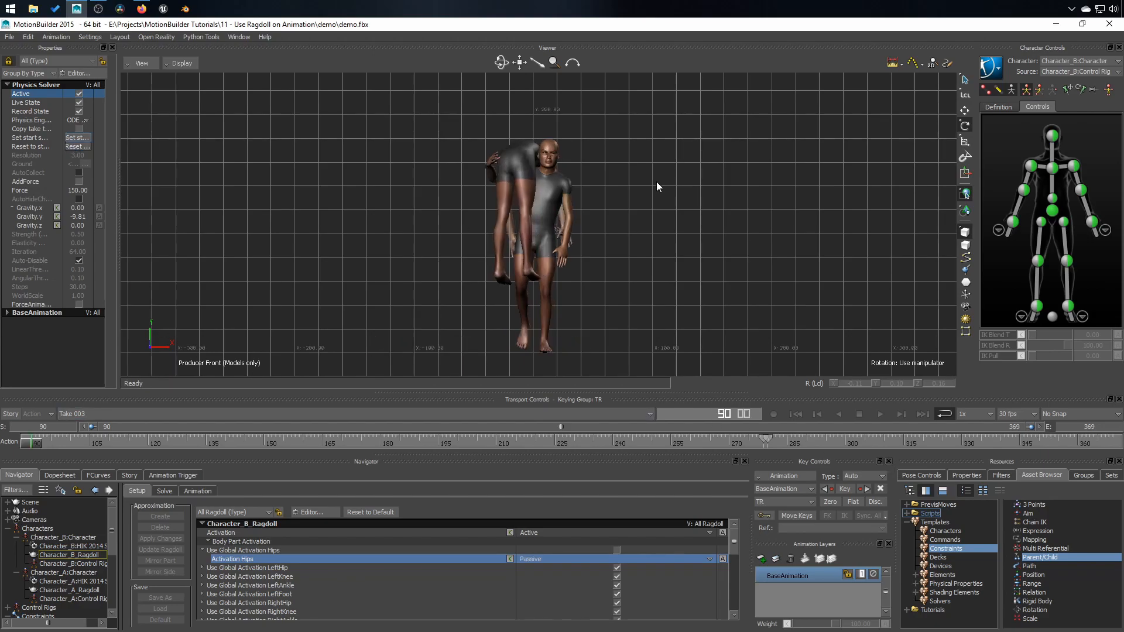
Switch back to the perspective view and inspect the carrying pose in X-Ray and Models only display
key(ctrl+e)
ctrl+shift+drag(640, 193, 509, 212)
ctrl+shift+drag(419, 237, 687, 264)
key(ctrl+a)
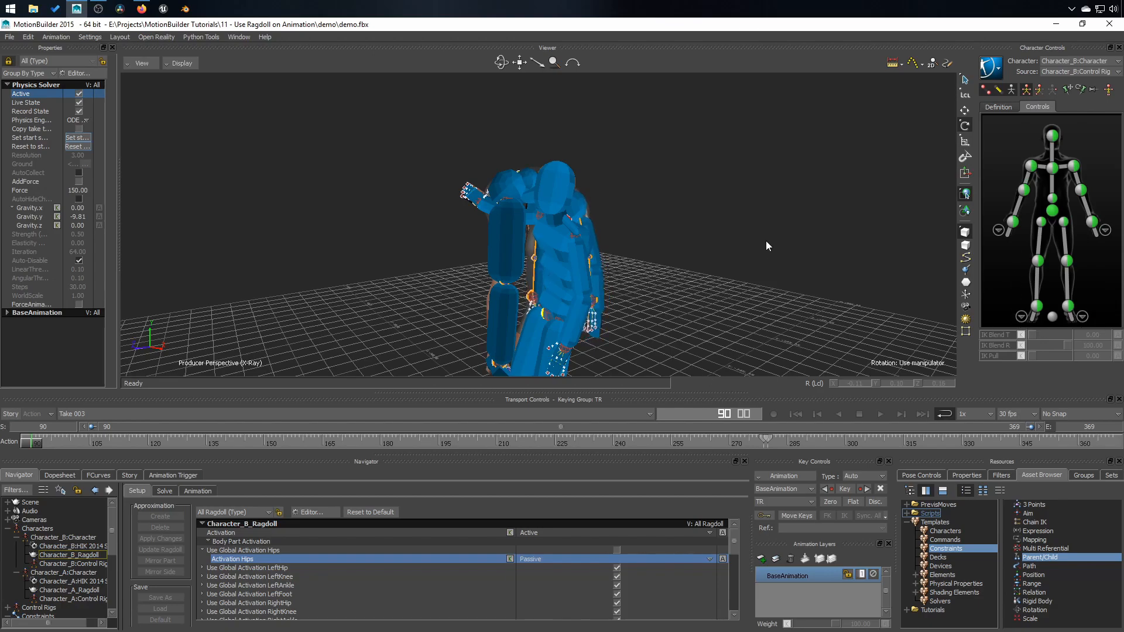
key(ctrl+x)
key(ctrl+a)
ctrl+shift+drag(754, 281, 753, 250)
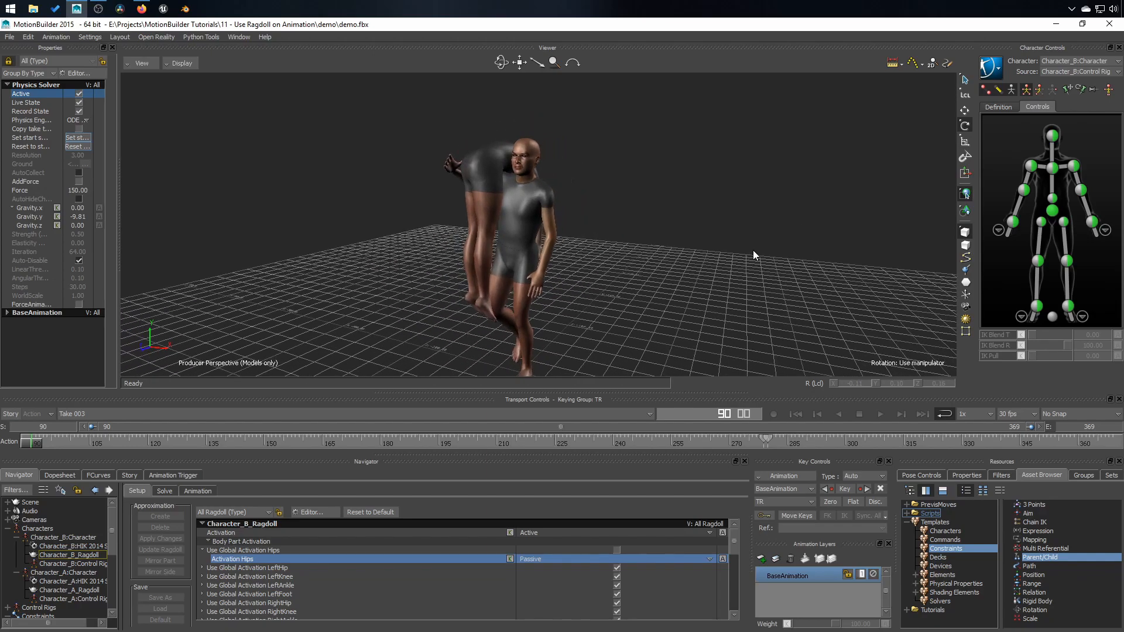